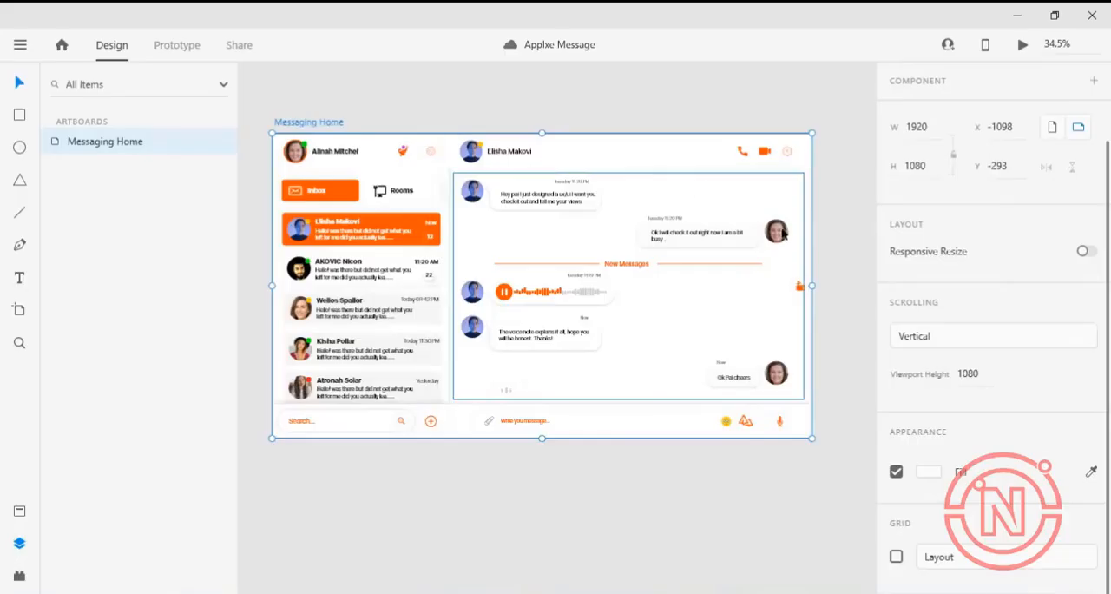
Preview the Messaging Home artboard and inspect the voice-note and "Ok Pal cheers" message groups on the canvas.
{"action": "left_click", "coordinate": [593, 294]}
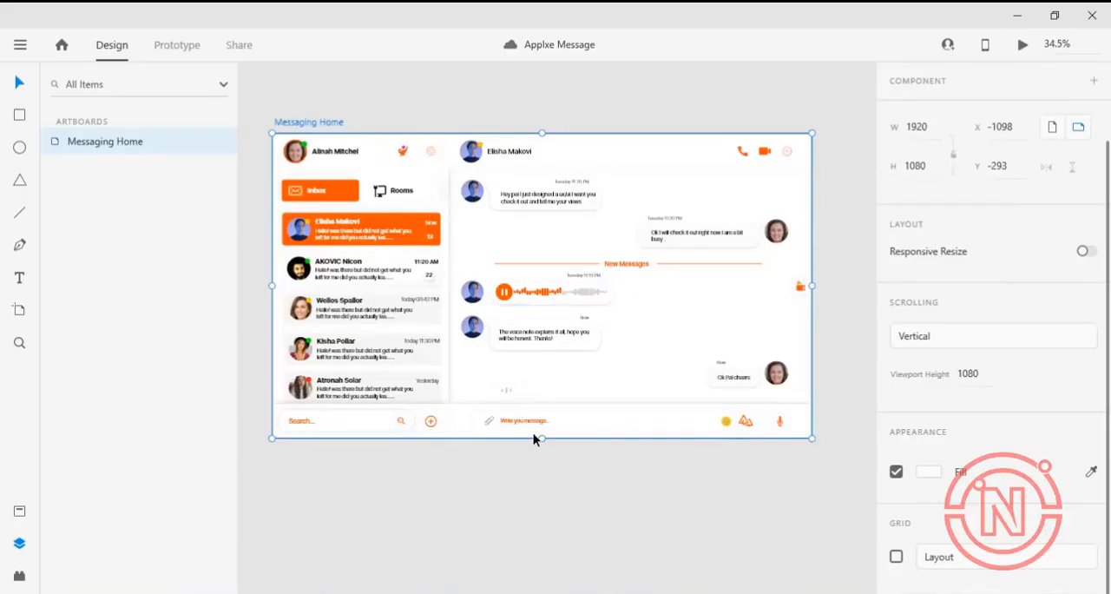
{"action": "left_click", "coordinate": [1023, 45]}
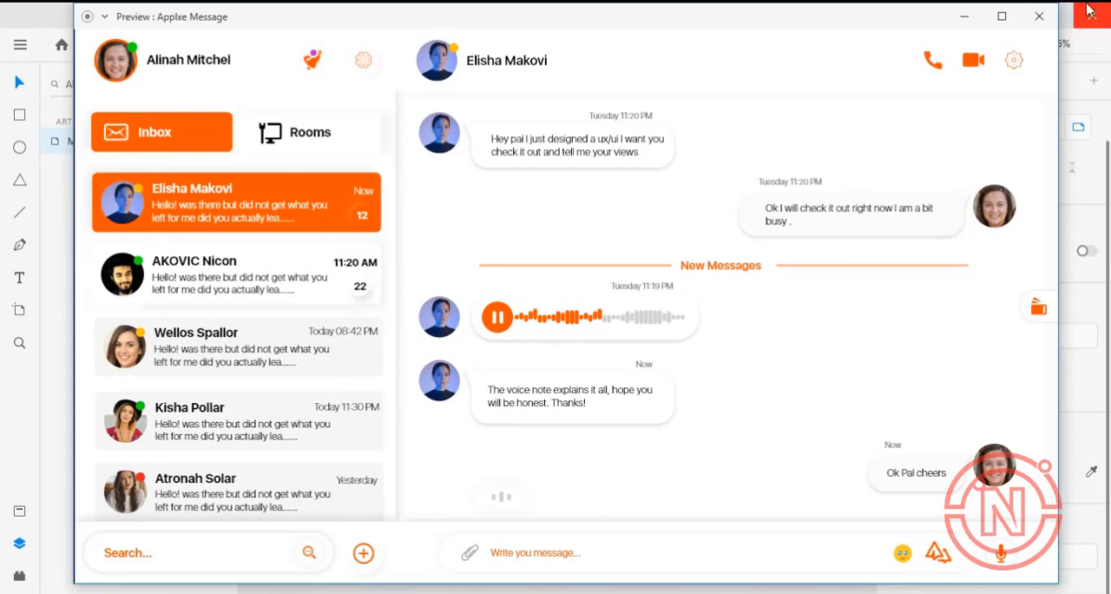
{"action": "left_click", "coordinate": [964, 16]}
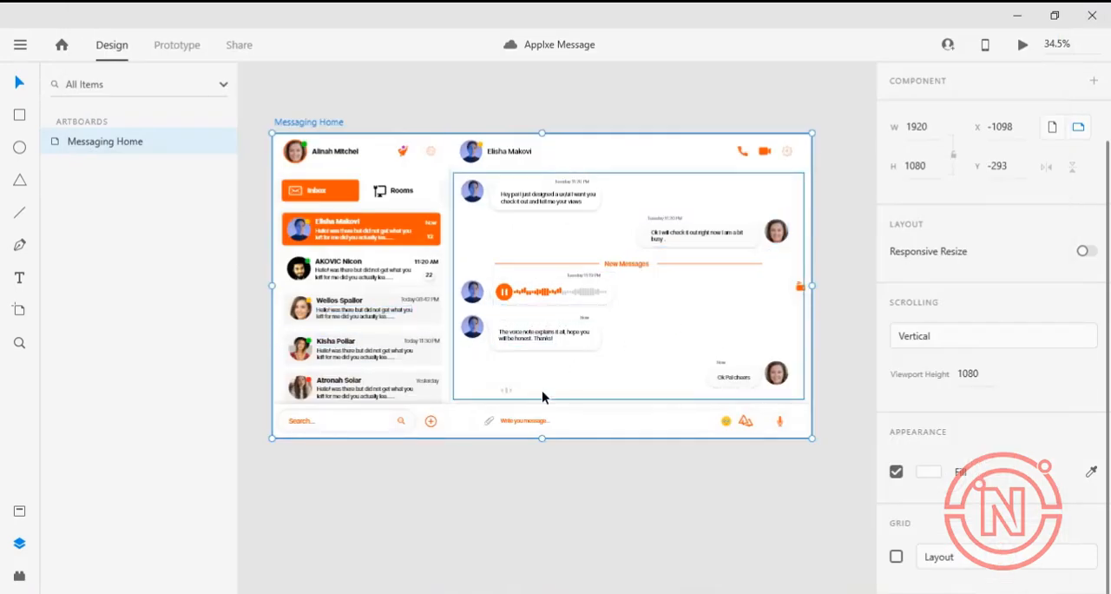
{"action": "left_click", "coordinate": [590, 290]}
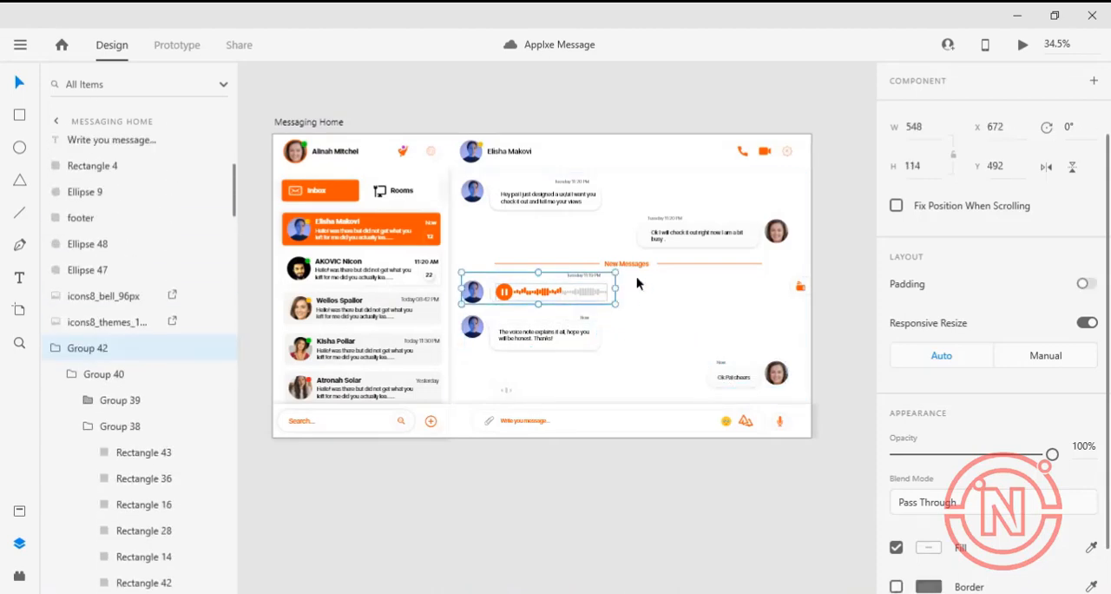
{"action": "left_click", "coordinate": [724, 374]}
{"action": "double_click", "coordinate": [729, 373]}
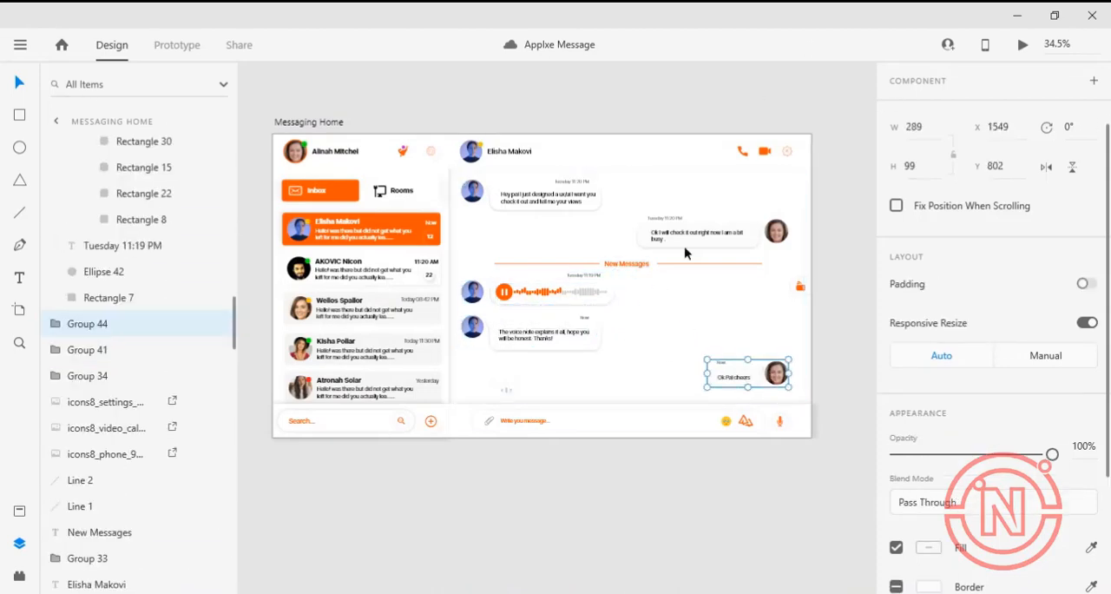
Export the Messaging Home artboard to After Effects.
{"action": "left_click", "coordinate": [339, 126]}
{"action": "left_click", "coordinate": [20, 43]}
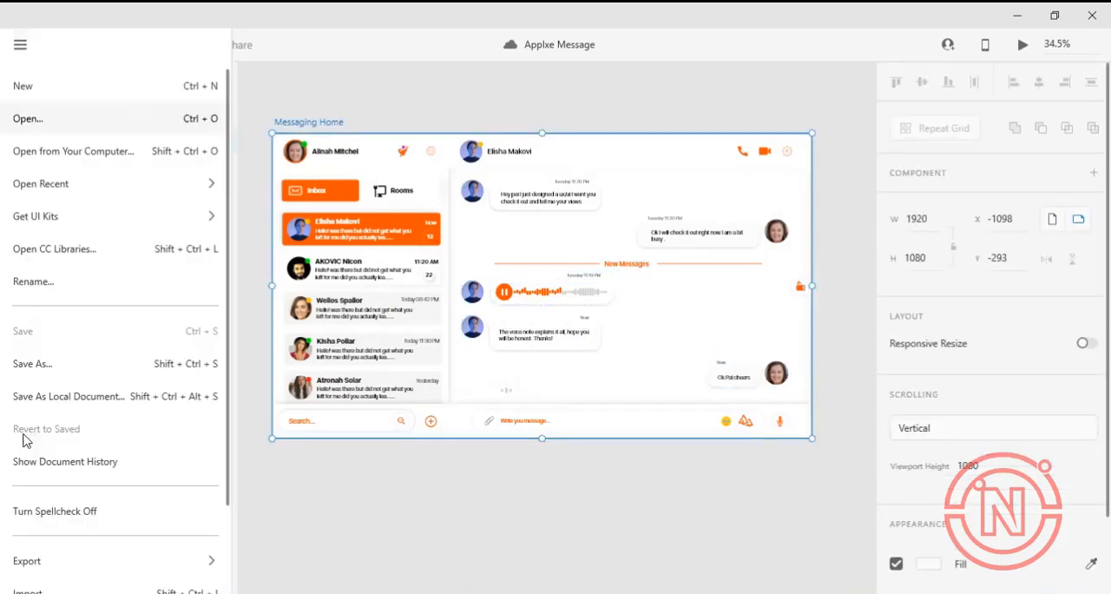
{"action": "mouse_move", "coordinate": [32, 562]}
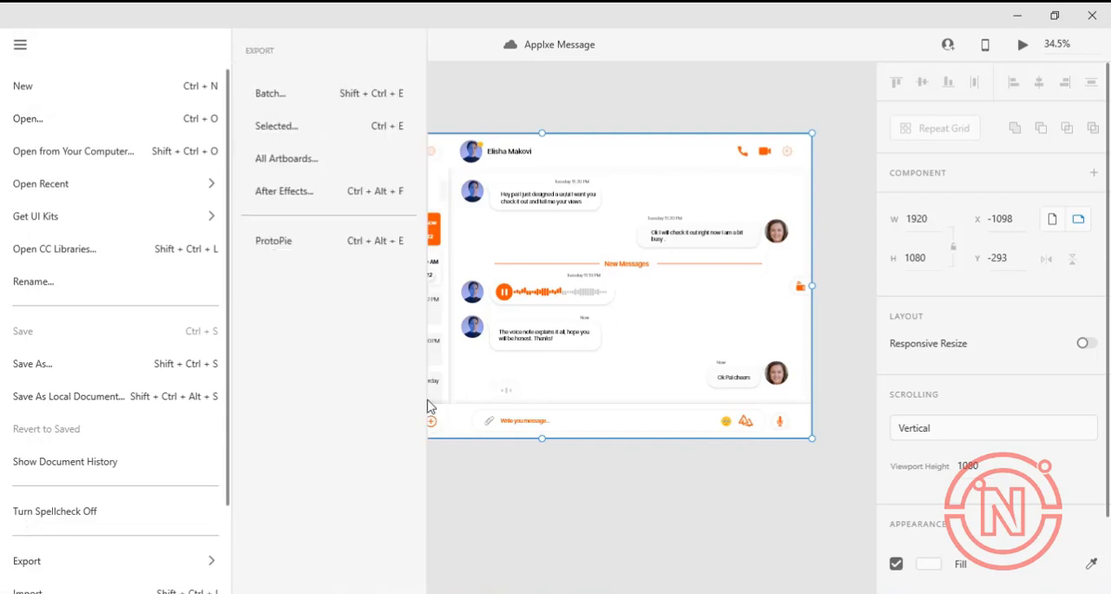
{"action": "left_click", "coordinate": [300, 192]}
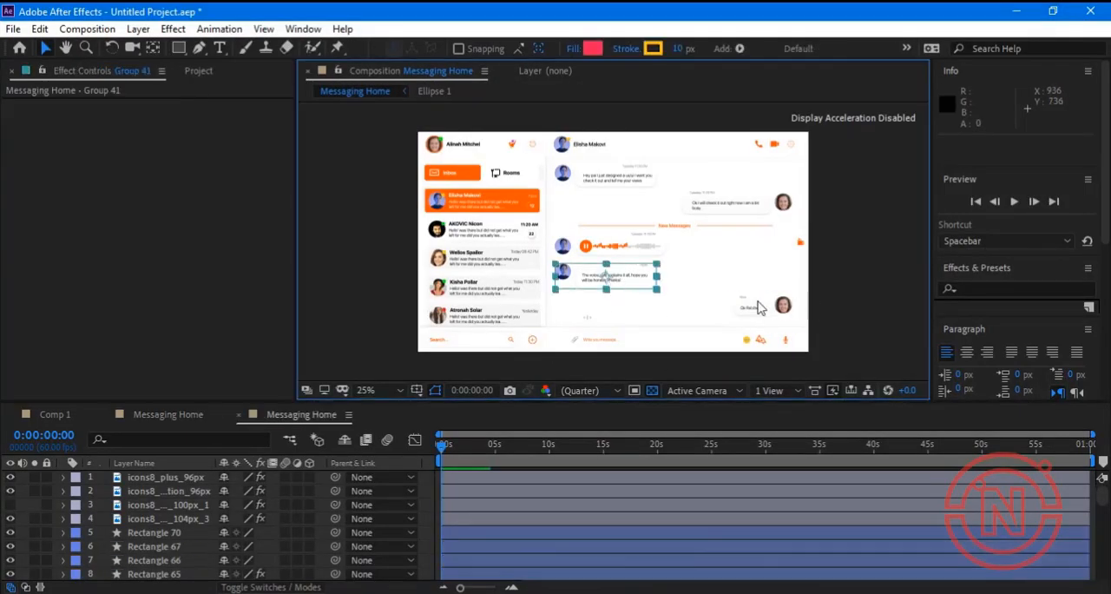
Set the scale of Group 41, the "voice note explains it all" message, to 0%.
{"action": "left_click", "coordinate": [758, 303]}
{"action": "left_click", "coordinate": [637, 282]}
{"action": "scroll", "coordinate": [176, 533], "scroll_direction": "down", "scroll_amount": 20}
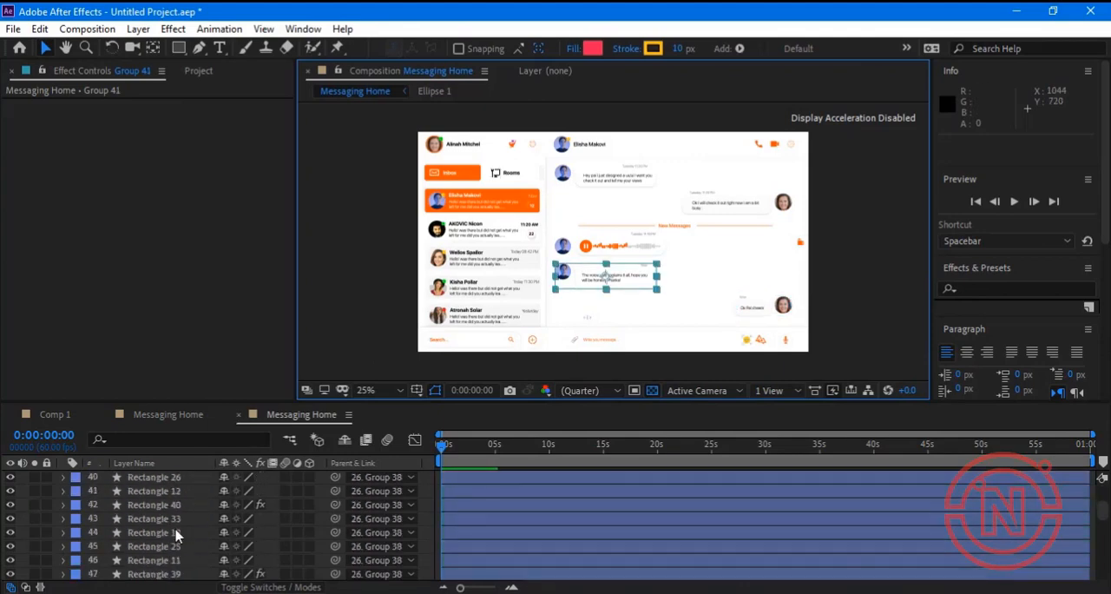
{"action": "scroll", "coordinate": [177, 533], "scroll_direction": "down", "scroll_amount": 1}
{"action": "left_click", "coordinate": [64, 520]}
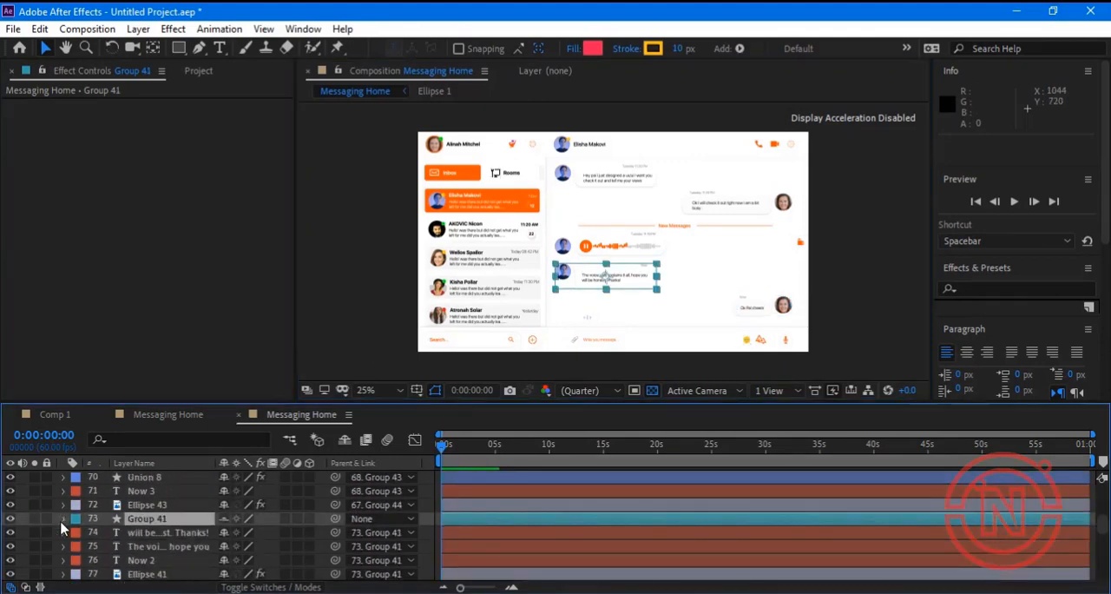
{"action": "scroll", "coordinate": [109, 525], "scroll_direction": "down", "scroll_amount": 2}
{"action": "scroll", "coordinate": [107, 525], "scroll_direction": "up", "scroll_amount": 1}
{"action": "left_click", "coordinate": [76, 505]}
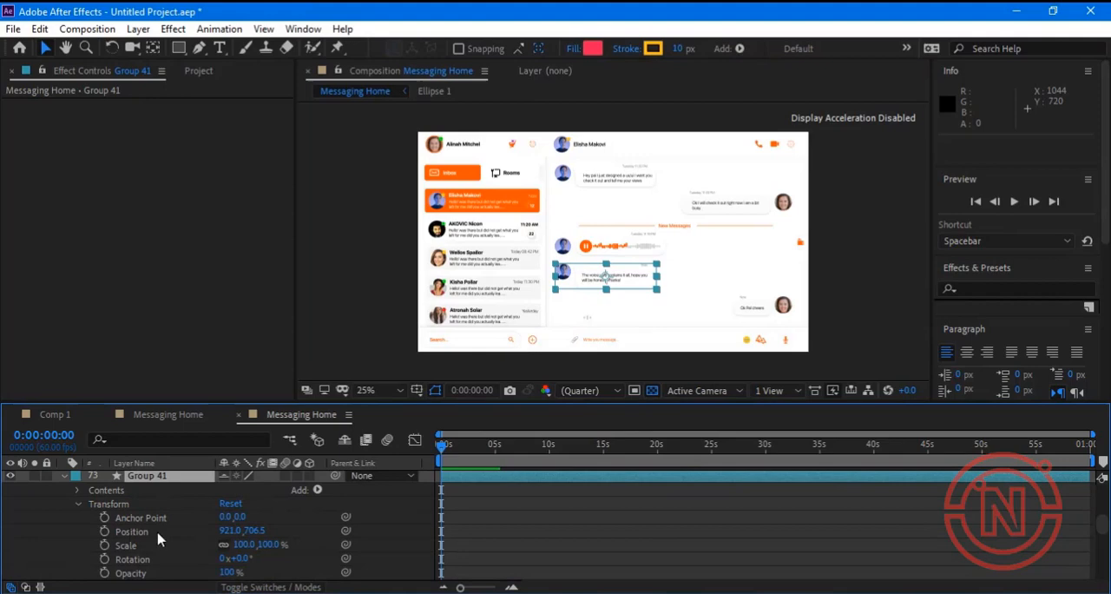
{"action": "left_click", "coordinate": [247, 544]}
{"action": "type", "text": "0"}
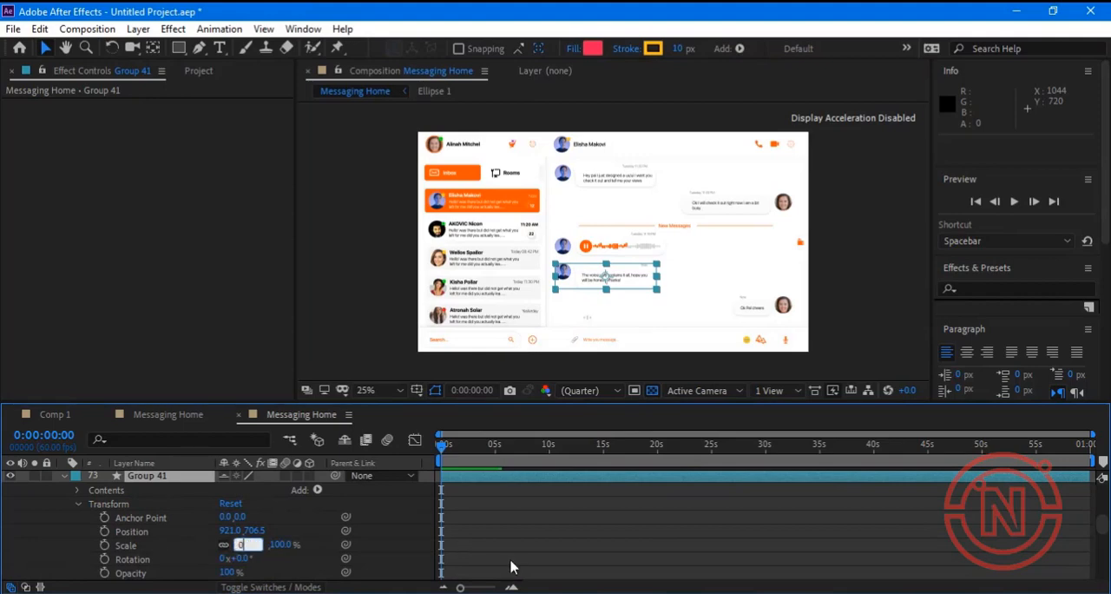
{"action": "key", "text": "Return"}
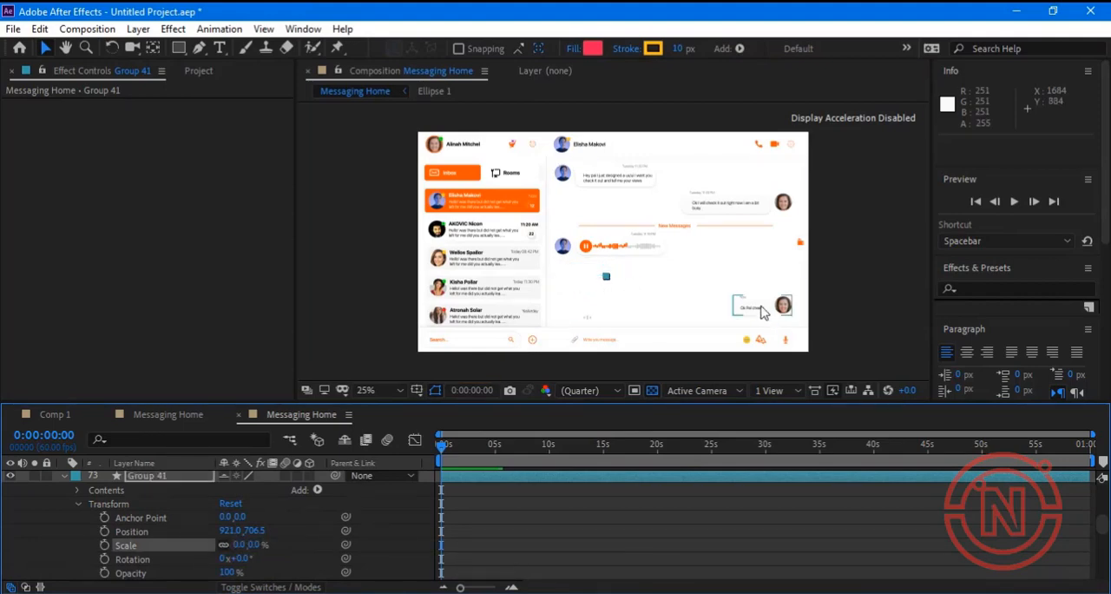
Move the Group 44 layer, the "Ok Pal cheers" message, directly above Group 41 in the layer stack.
{"action": "left_click", "coordinate": [762, 313]}
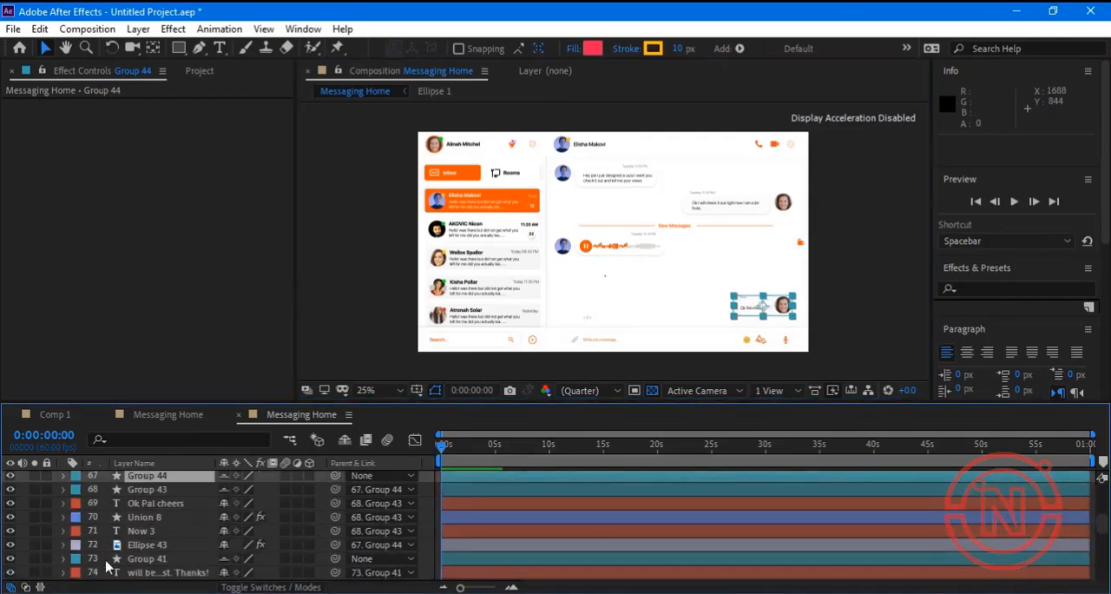
{"action": "left_click", "coordinate": [63, 558]}
{"action": "scroll", "coordinate": [130, 565], "scroll_direction": "down", "scroll_amount": 1}
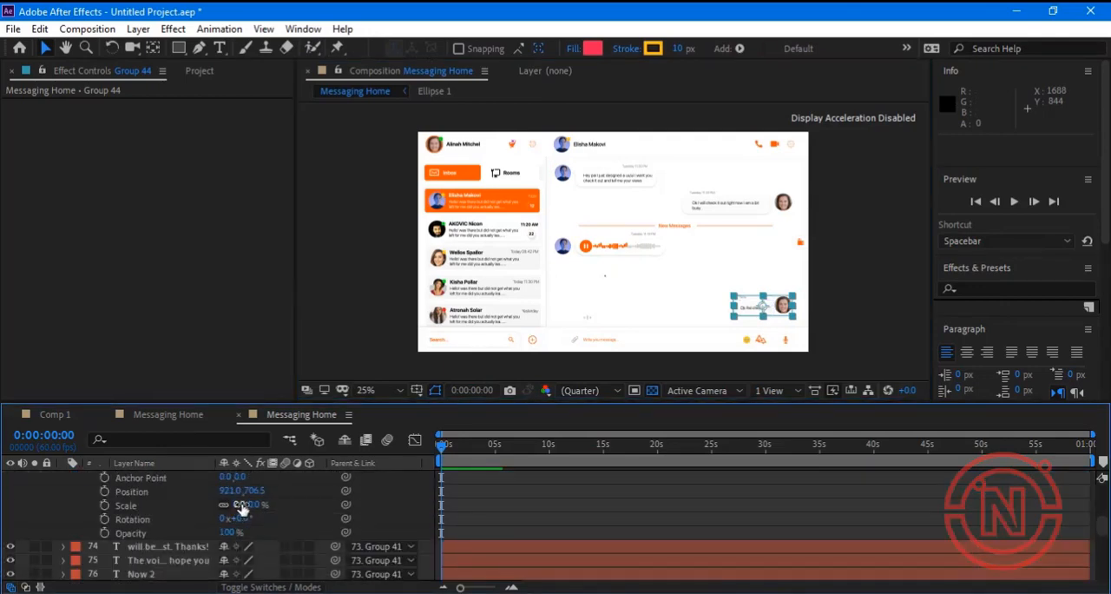
{"action": "scroll", "coordinate": [151, 531], "scroll_direction": "up", "scroll_amount": 4}
{"action": "left_click_drag", "start_coordinate": [152, 522], "coordinate": [145, 493]}
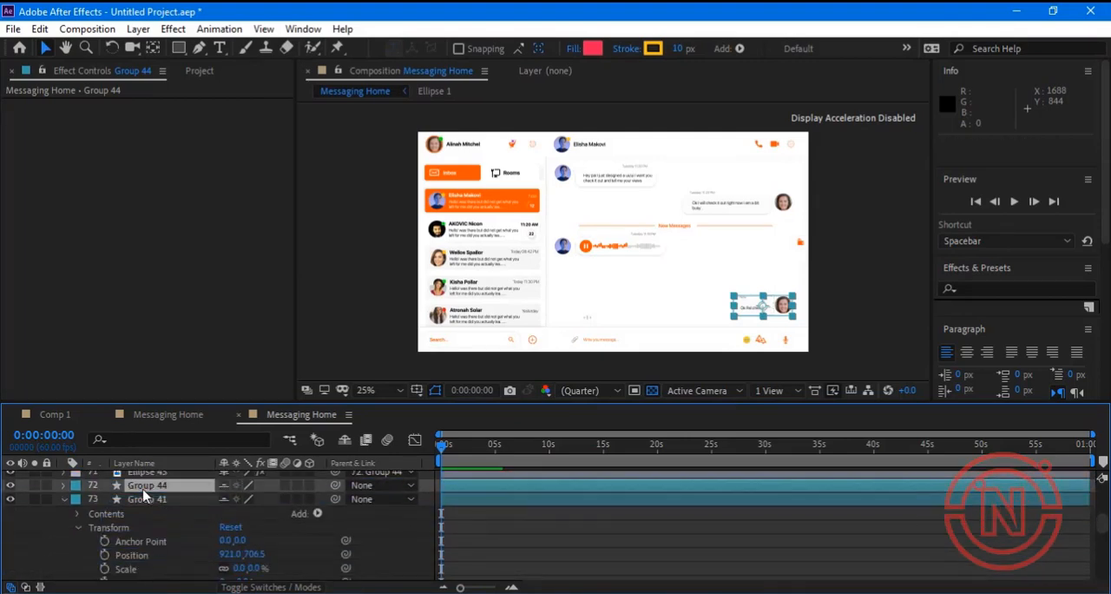
Set the scale of Group 44 to 0%.
{"action": "left_click", "coordinate": [64, 486]}
{"action": "left_click", "coordinate": [78, 513]}
{"action": "scroll", "coordinate": [130, 534], "scroll_direction": "down", "scroll_amount": 1}
{"action": "left_click", "coordinate": [246, 544]}
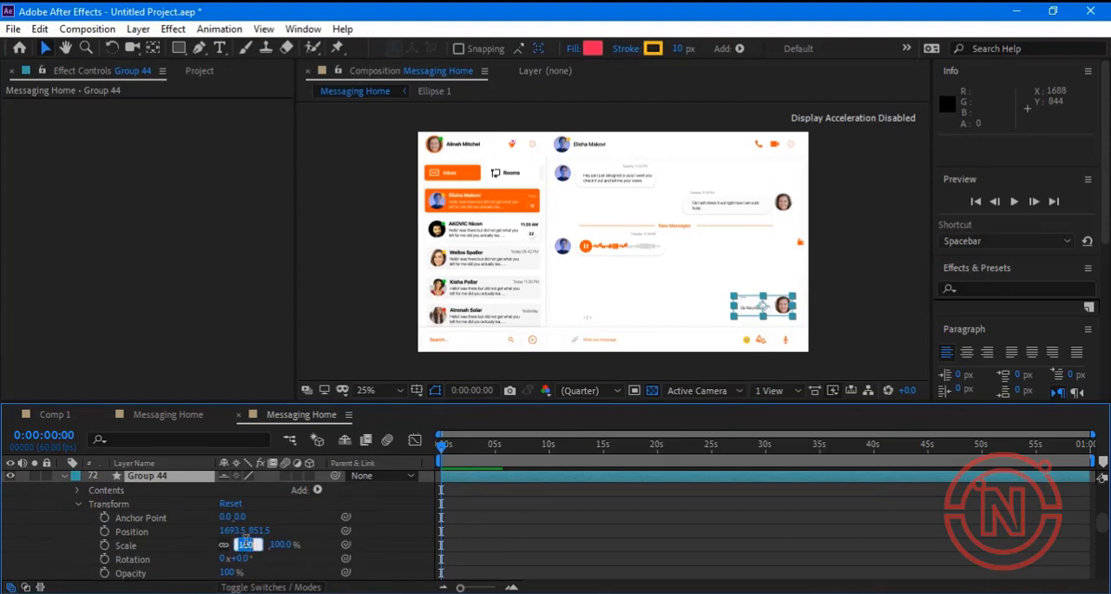
{"action": "type", "text": "0"}
{"action": "key", "text": "Return"}
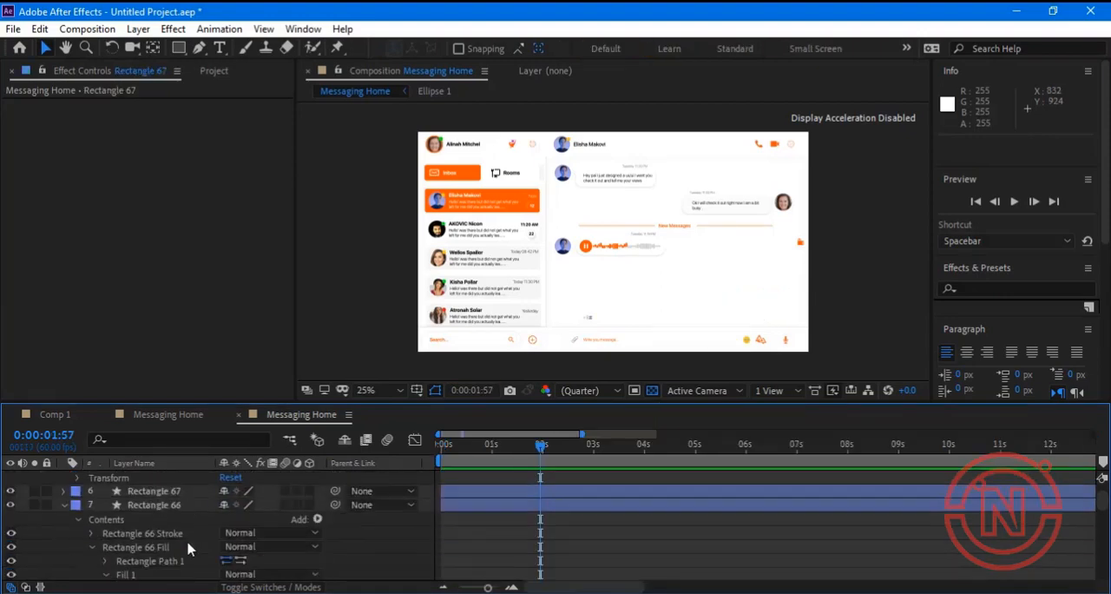
Add a fill color keyframe at 0:00:01:57 to Rectangle 66, the first bar of the typing indicator.
{"action": "scroll", "coordinate": [189, 546], "scroll_direction": "down", "scroll_amount": 3}
{"action": "scroll", "coordinate": [189, 546], "scroll_direction": "down", "scroll_amount": 1}
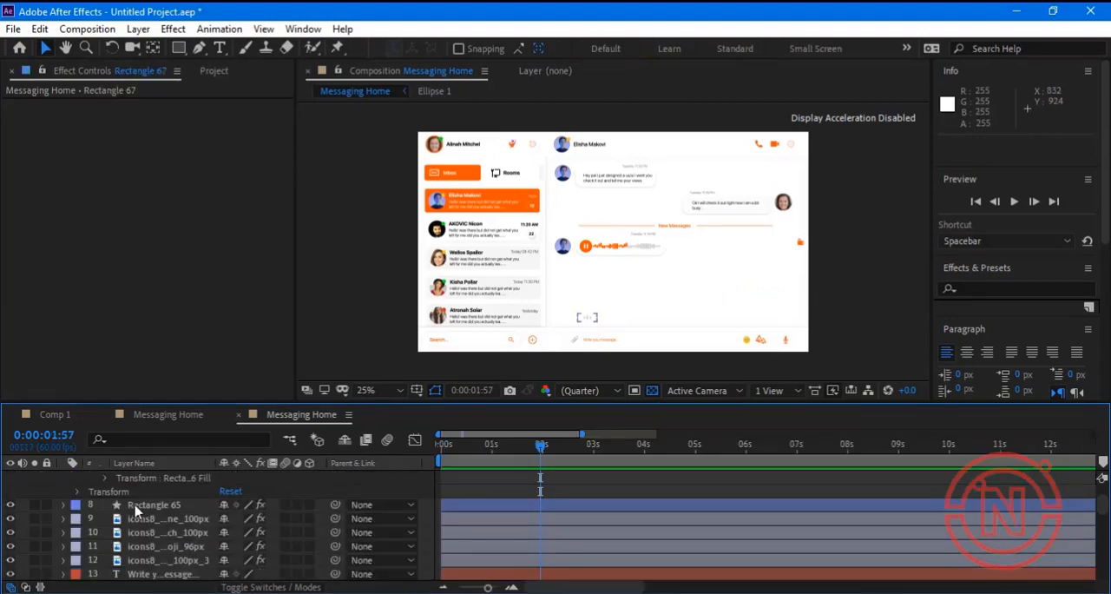
{"action": "scroll", "coordinate": [180, 507], "scroll_direction": "up", "scroll_amount": 3}
{"action": "scroll", "coordinate": [180, 506], "scroll_direction": "down", "scroll_amount": 2}
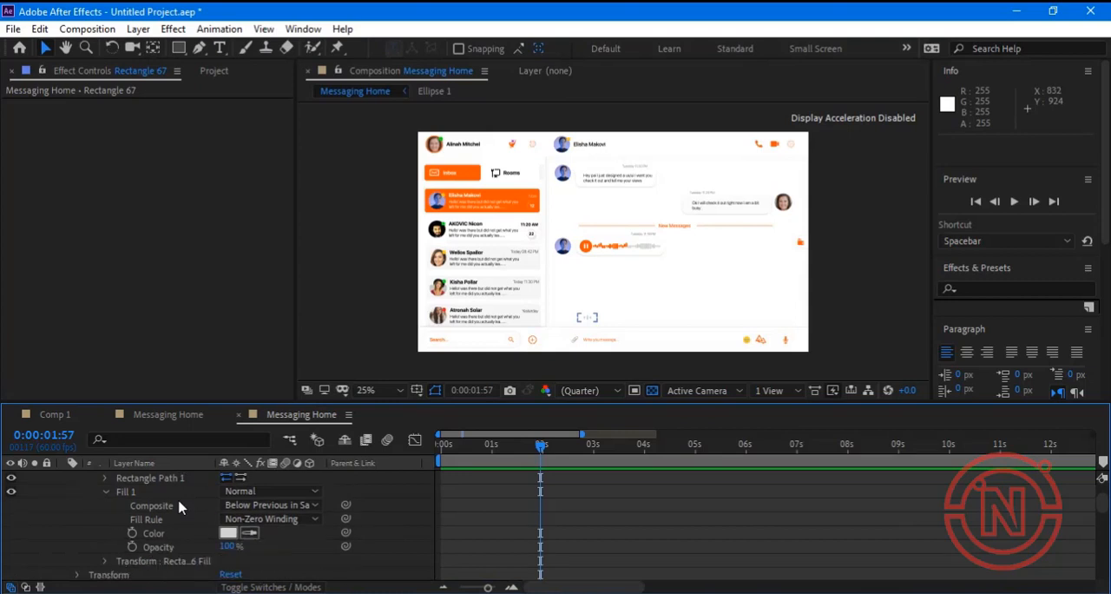
{"action": "left_click", "coordinate": [585, 320]}
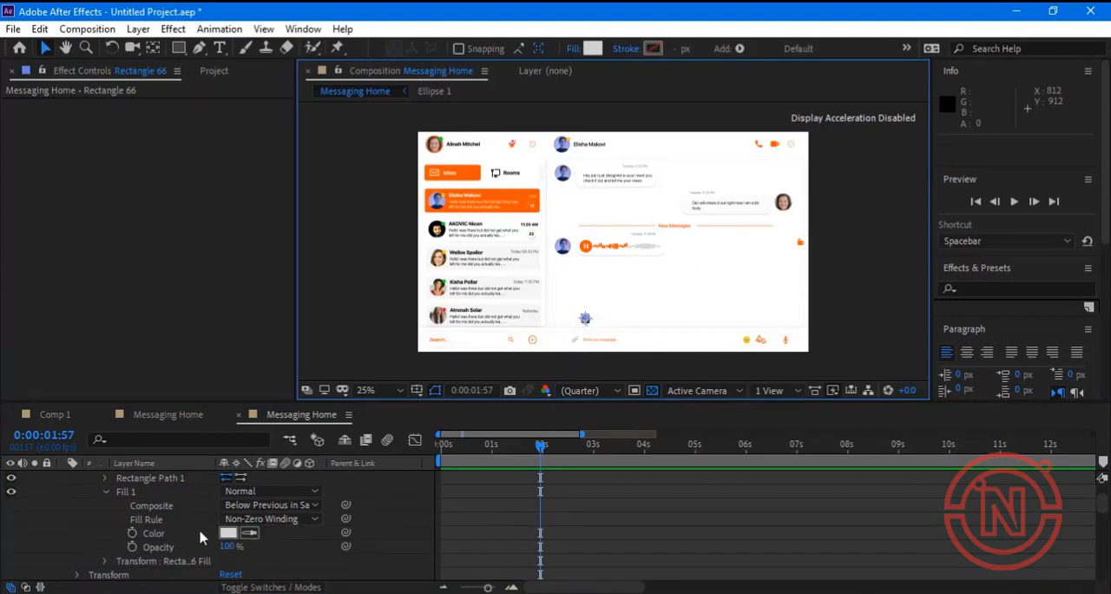
{"action": "scroll", "coordinate": [200, 537], "scroll_direction": "up", "scroll_amount": 3}
{"action": "scroll", "coordinate": [201, 537], "scroll_direction": "down", "scroll_amount": 3}
{"action": "left_click", "coordinate": [133, 534]}
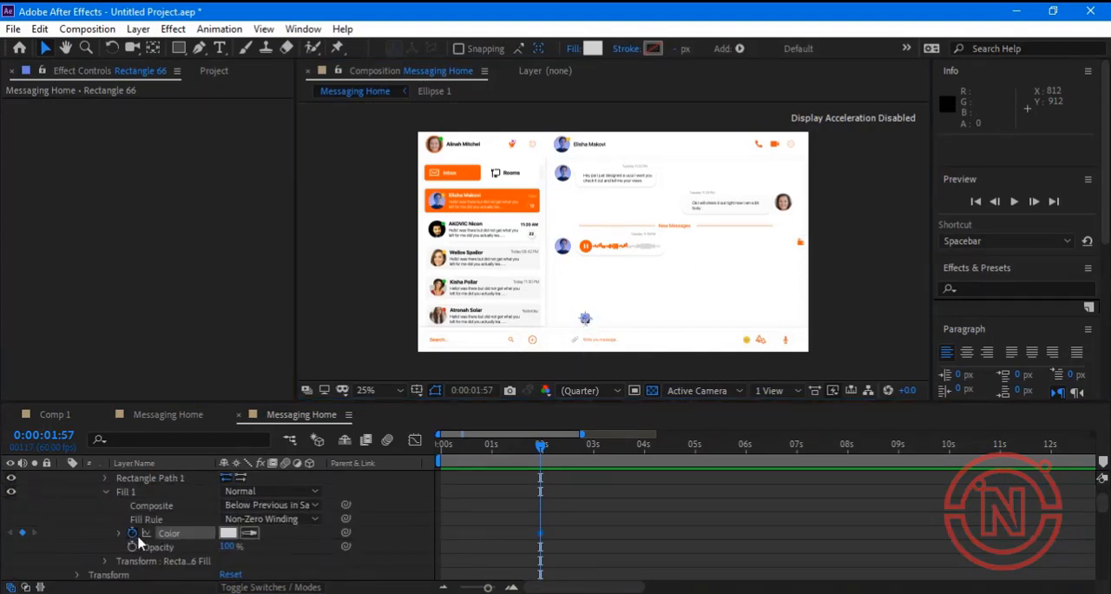
Keyframe Rectangle 66's fill color at 0:00:02:36 with the orange sampled from the Inbox button.
{"action": "left_click_drag", "start_coordinate": [556, 452], "coordinate": [573, 452]}
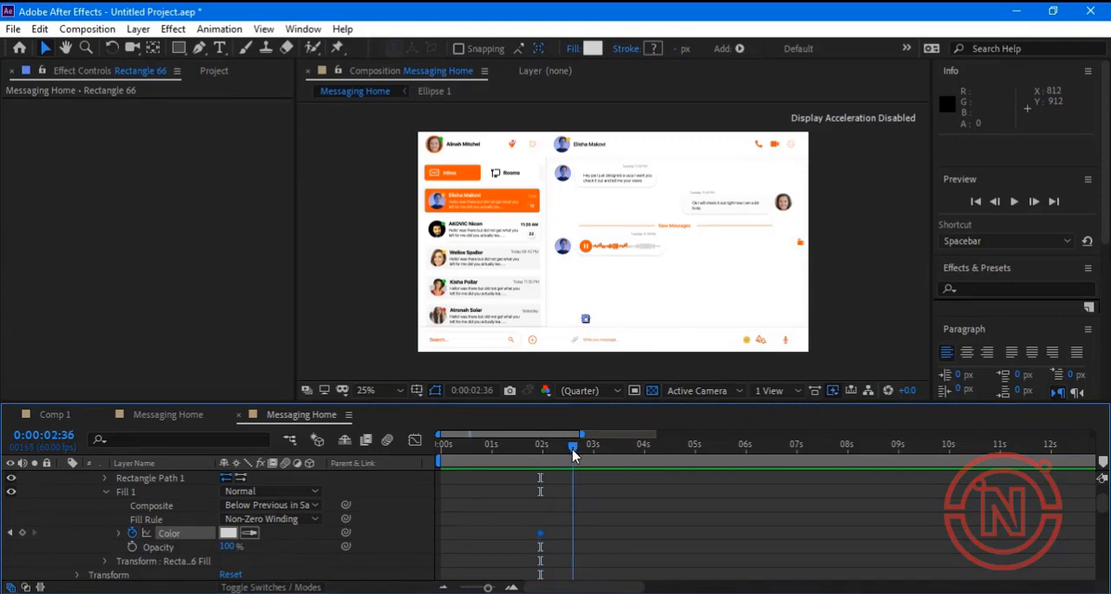
{"action": "left_click", "coordinate": [249, 532]}
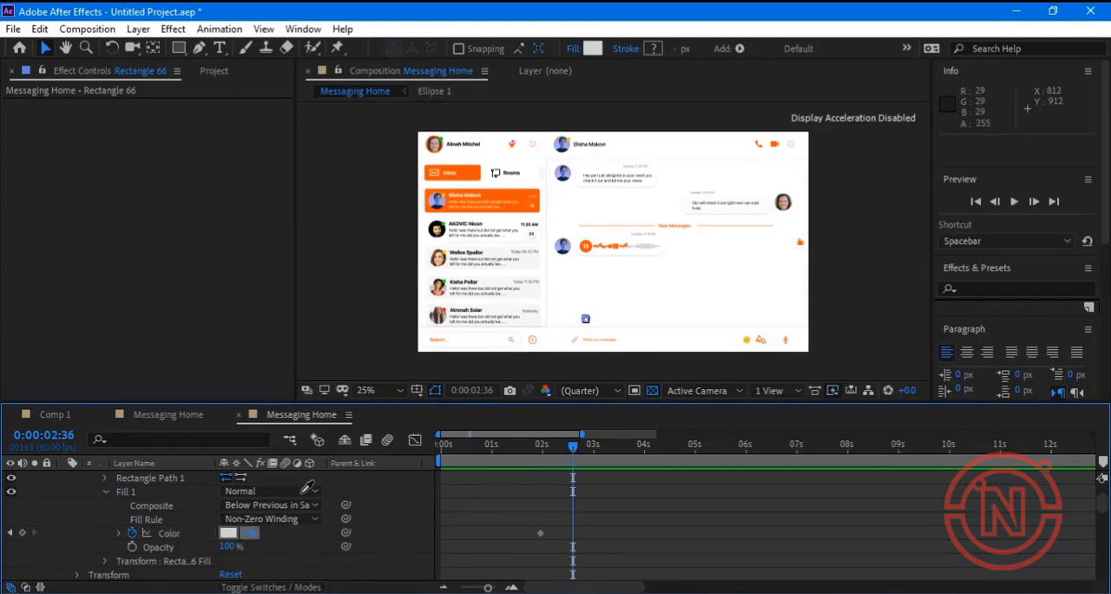
{"action": "left_click", "coordinate": [467, 174]}
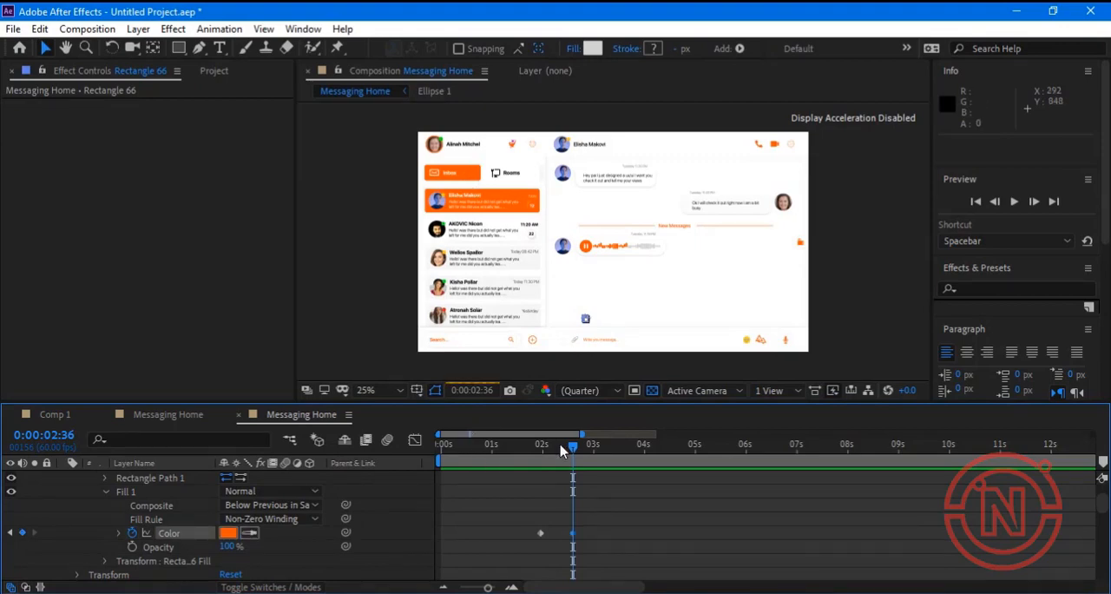
Add a fill color keyframe at 0:00:02:36 to Rectangle 67, the middle bar of the typing indicator.
{"action": "scroll", "coordinate": [178, 529], "scroll_direction": "up", "scroll_amount": 3}
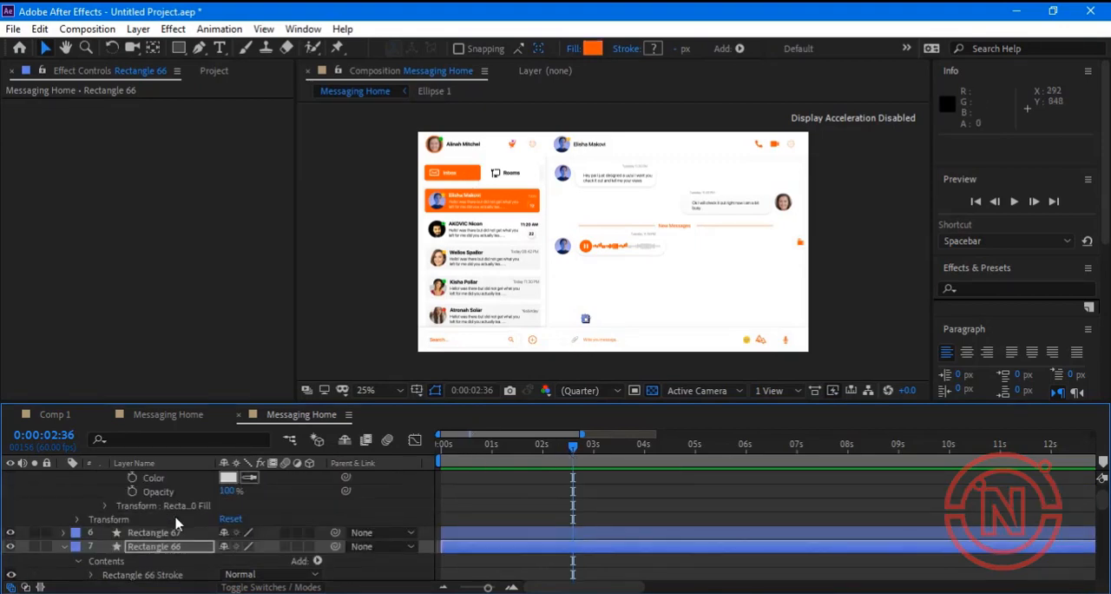
{"action": "scroll", "coordinate": [173, 551], "scroll_direction": "down", "scroll_amount": 1}
{"action": "scroll", "coordinate": [158, 528], "scroll_direction": "down", "scroll_amount": 1}
{"action": "scroll", "coordinate": [161, 532], "scroll_direction": "up", "scroll_amount": 2}
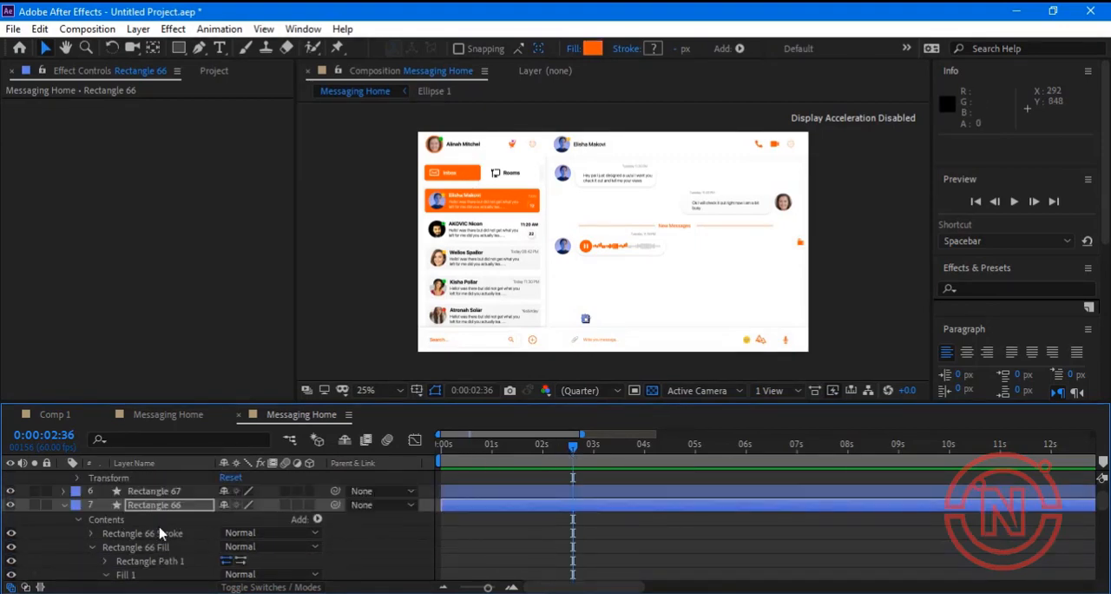
{"action": "left_click", "coordinate": [159, 533]}
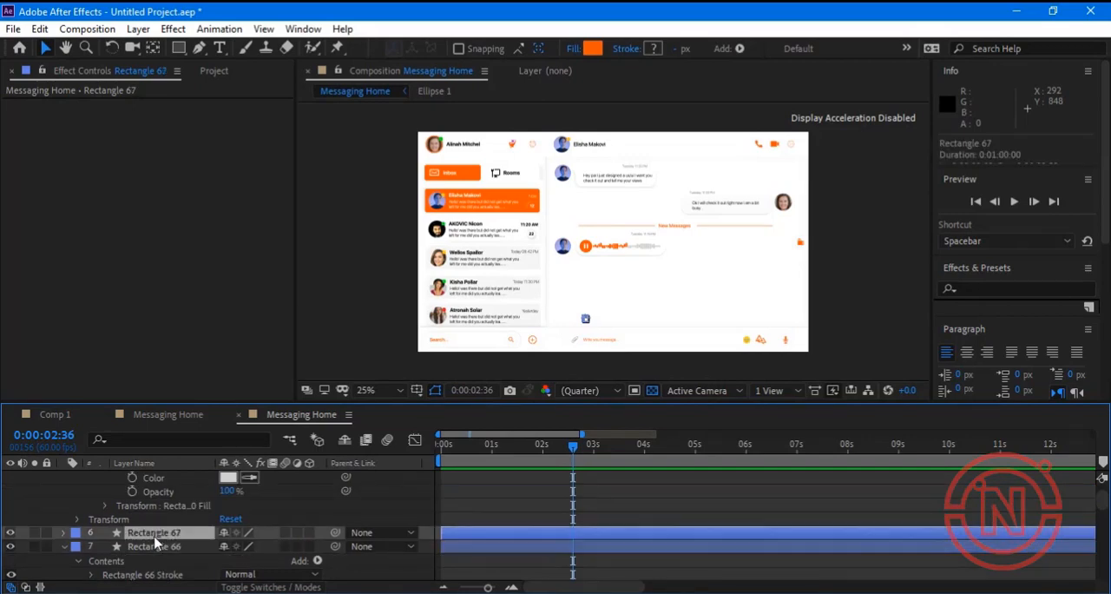
{"action": "left_click", "coordinate": [66, 532]}
{"action": "scroll", "coordinate": [165, 547], "scroll_direction": "down", "scroll_amount": 3}
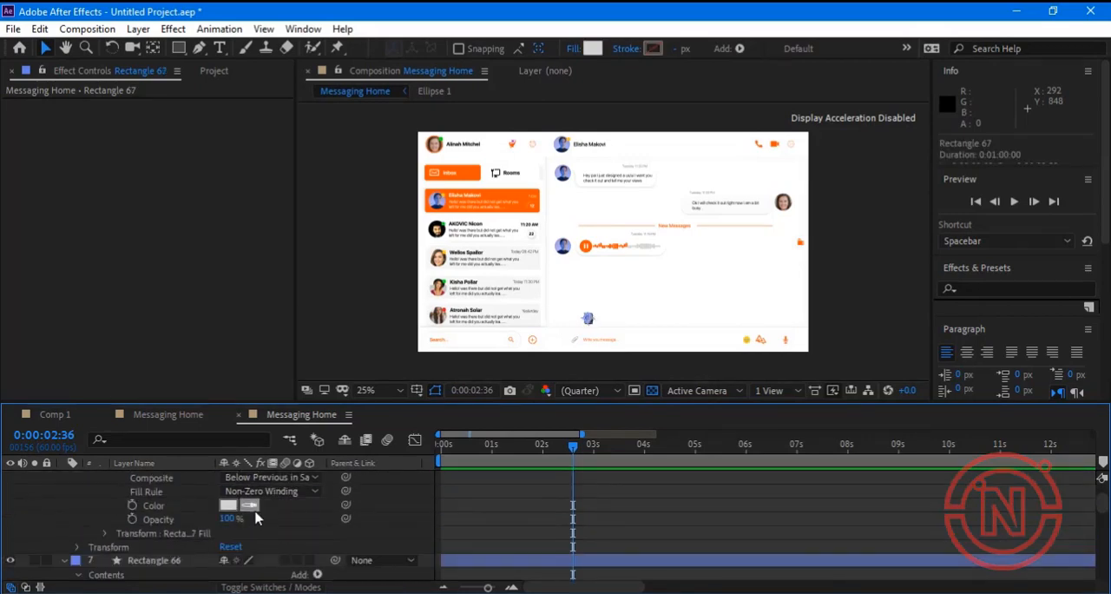
{"action": "left_click", "coordinate": [132, 505]}
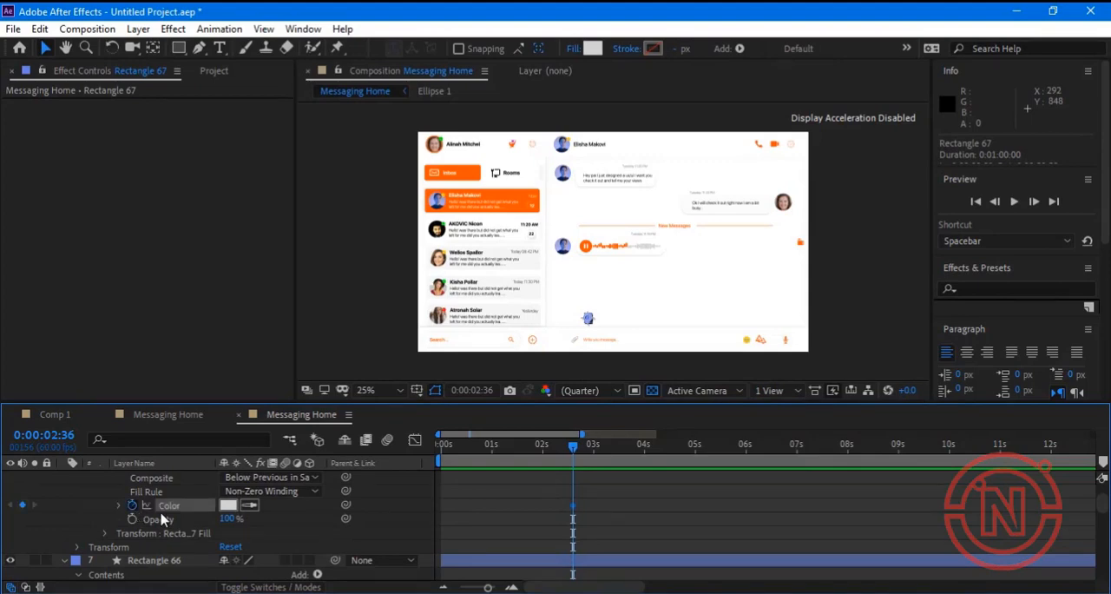
Keyframe Rectangle 67's fill color at 0:00:03:30 with the orange sampled from the Inbox button.
{"action": "left_click_drag", "start_coordinate": [583, 453], "coordinate": [627, 450]}
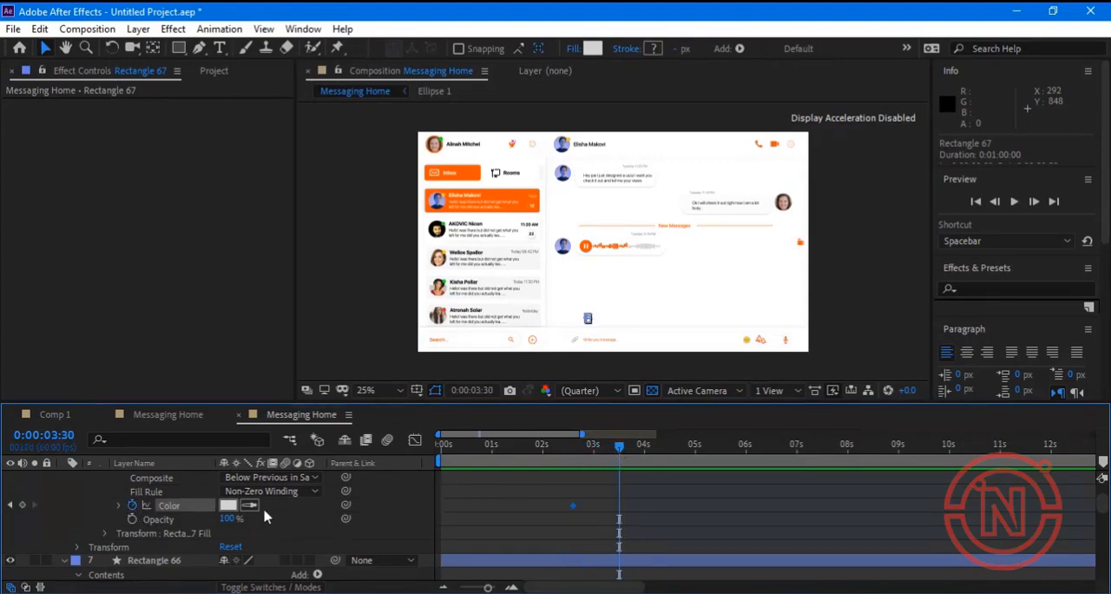
{"action": "left_click", "coordinate": [251, 507]}
{"action": "left_click", "coordinate": [477, 171]}
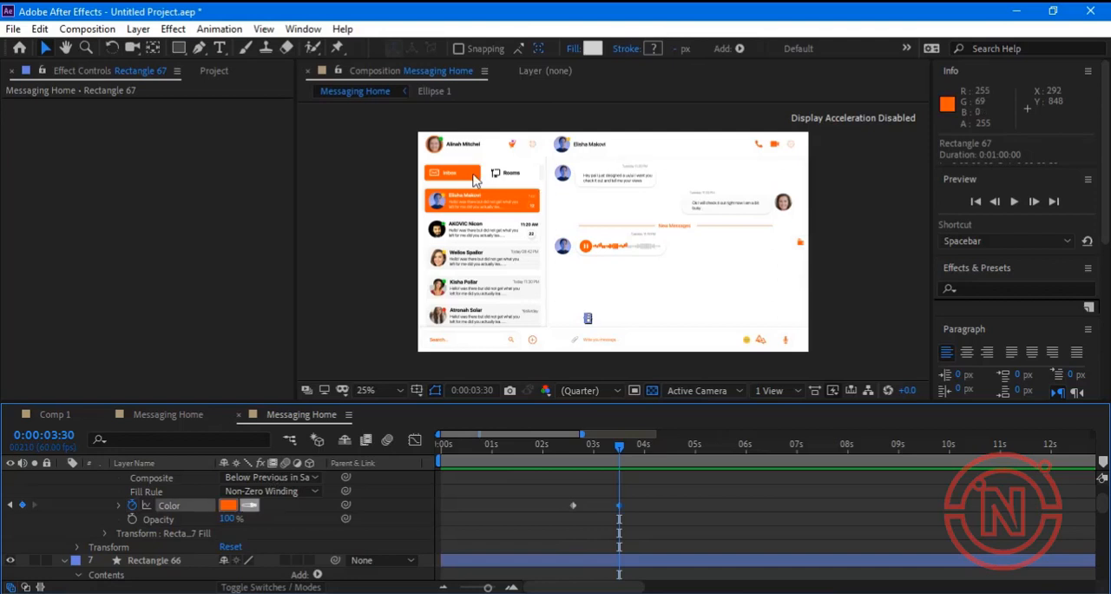
Add a fill color keyframe at 0:00:03:30 to Rectangle 70, the last bar of the typing indicator.
{"action": "scroll", "coordinate": [148, 516], "scroll_direction": "up", "scroll_amount": 4}
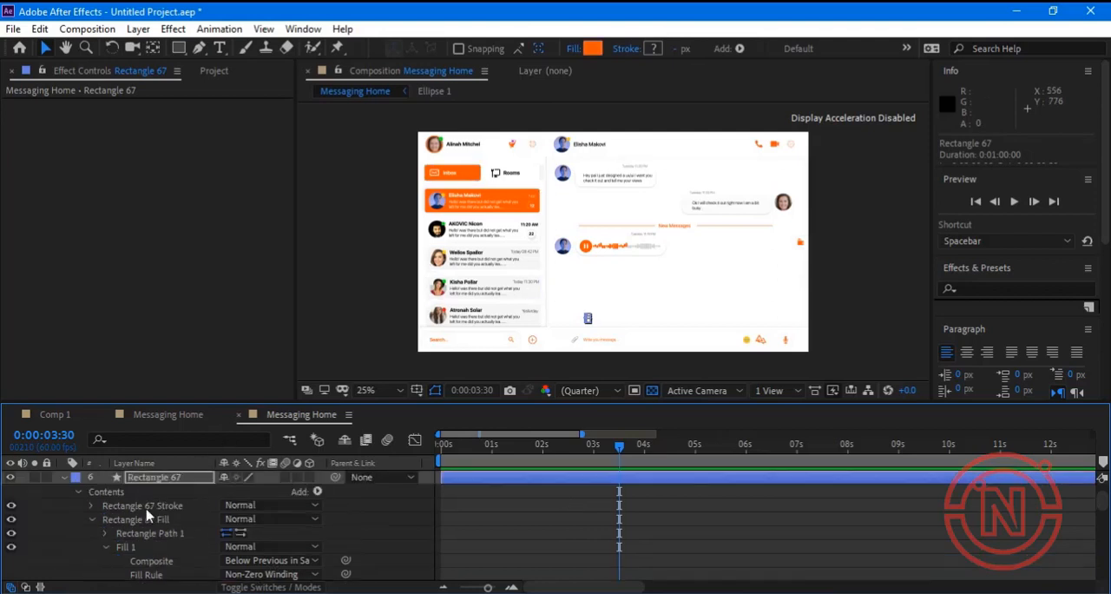
{"action": "scroll", "coordinate": [149, 525], "scroll_direction": "up", "scroll_amount": 3}
{"action": "left_click", "coordinate": [161, 479]}
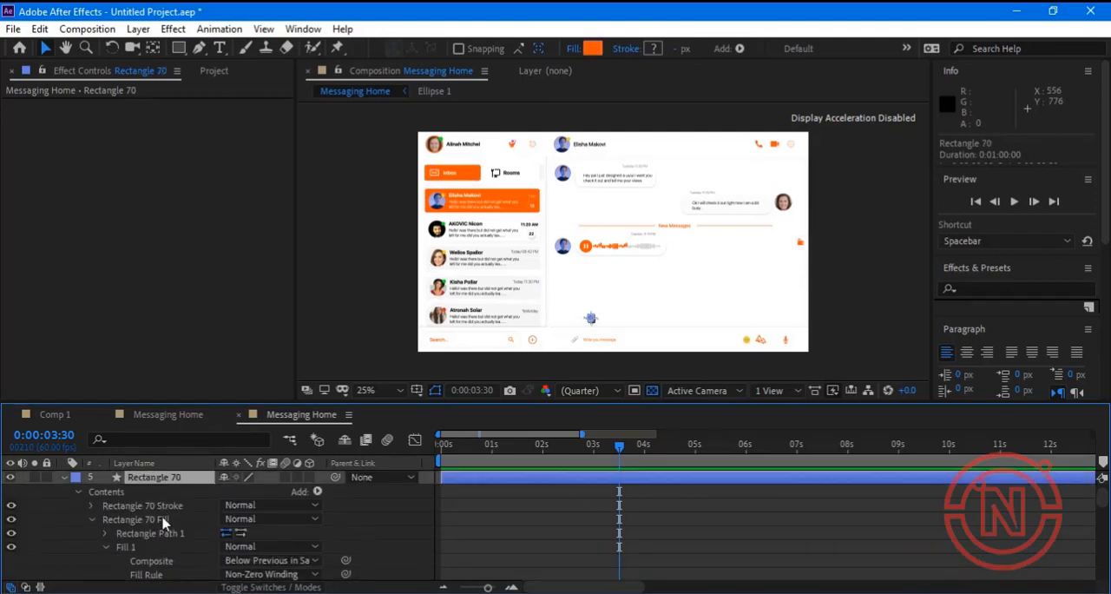
{"action": "scroll", "coordinate": [163, 526], "scroll_direction": "down", "scroll_amount": 3}
{"action": "left_click", "coordinate": [132, 505]}
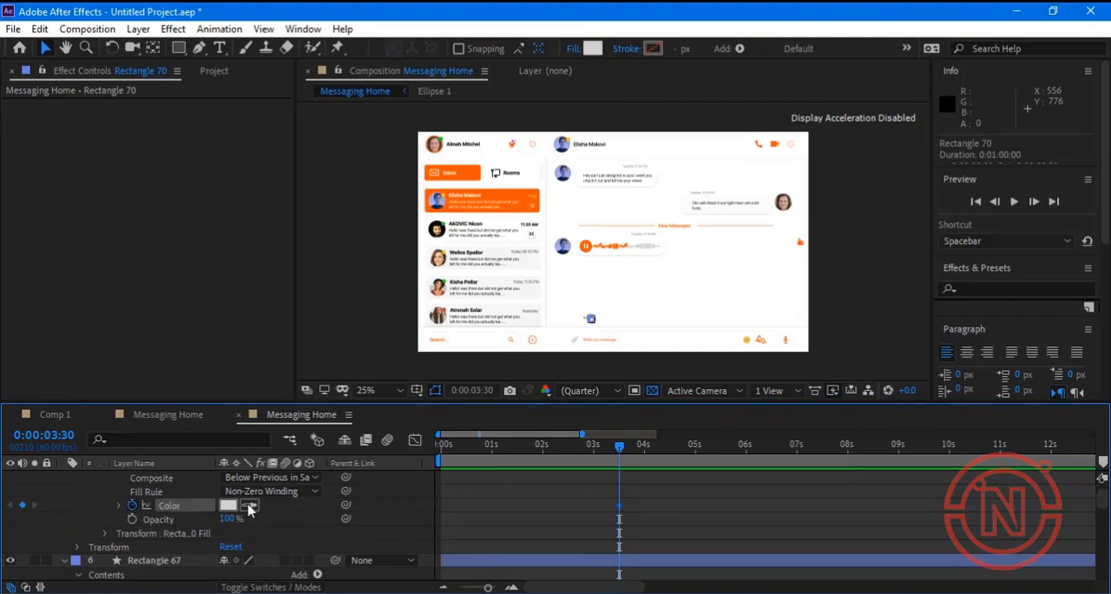
Keyframe Rectangle 70's fill color at 0:00:04:34 with the orange sampled from the Inbox button.
{"action": "left_click_drag", "start_coordinate": [619, 448], "coordinate": [672, 453]}
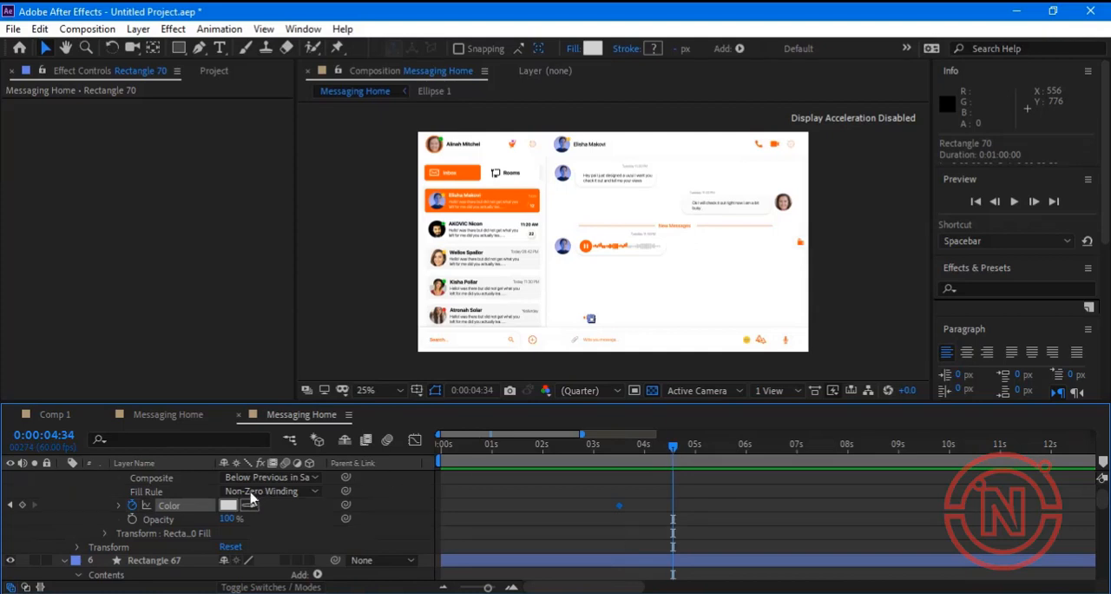
{"action": "left_click", "coordinate": [251, 504]}
{"action": "left_click", "coordinate": [472, 178]}
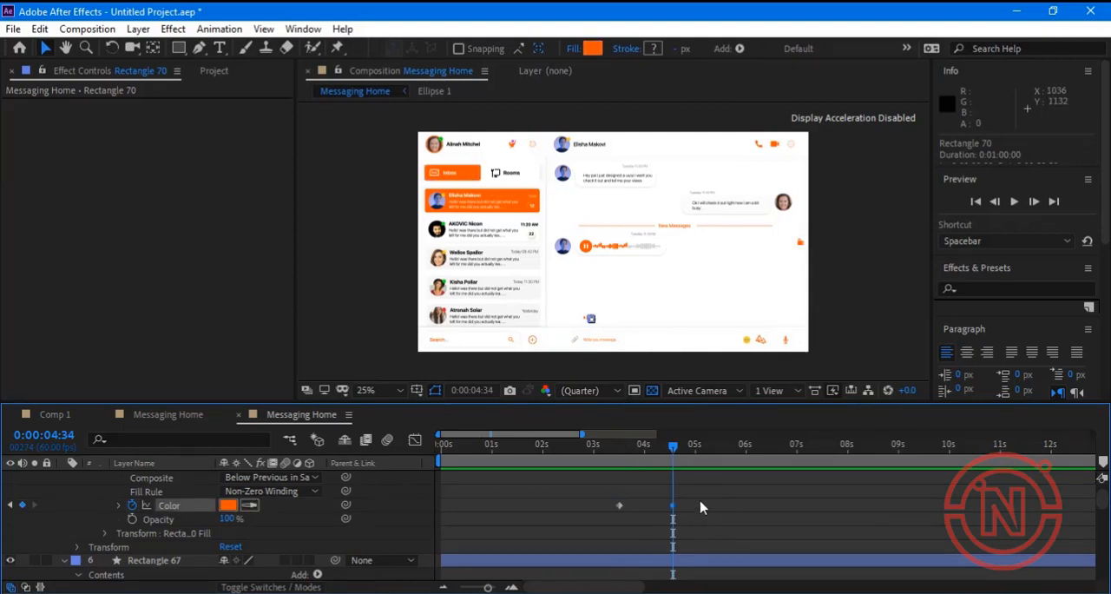
Add a fill color keyframe at 0:00:05:24 to Rectangle 70 that holds its current orange.
{"action": "left_click", "coordinate": [696, 447]}
{"action": "left_click_drag", "start_coordinate": [732, 455], "coordinate": [715, 450]}
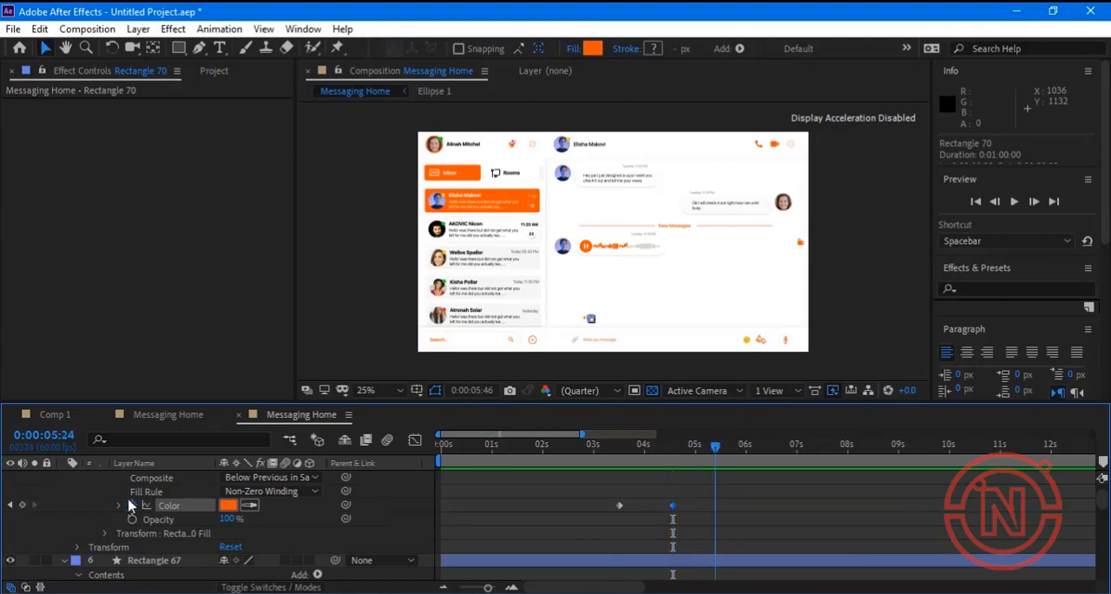
{"action": "left_click", "coordinate": [253, 506]}
{"action": "left_click", "coordinate": [229, 505]}
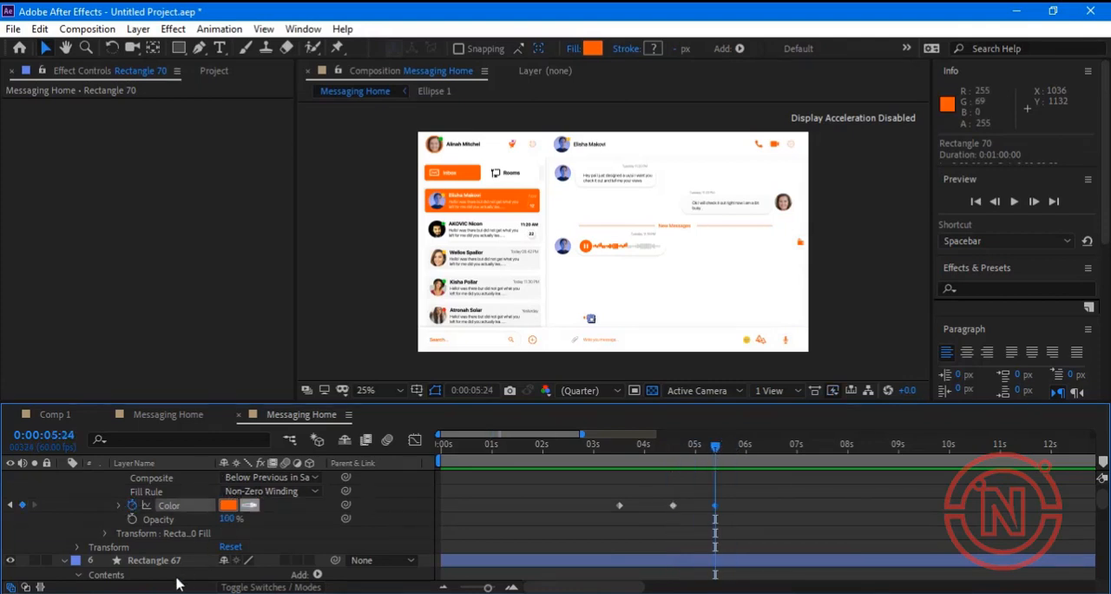
Add a fill color keyframe at 0:00:05:24 to Rectangle 67 that holds its current orange.
{"action": "scroll", "coordinate": [125, 530], "scroll_direction": "down", "scroll_amount": 2}
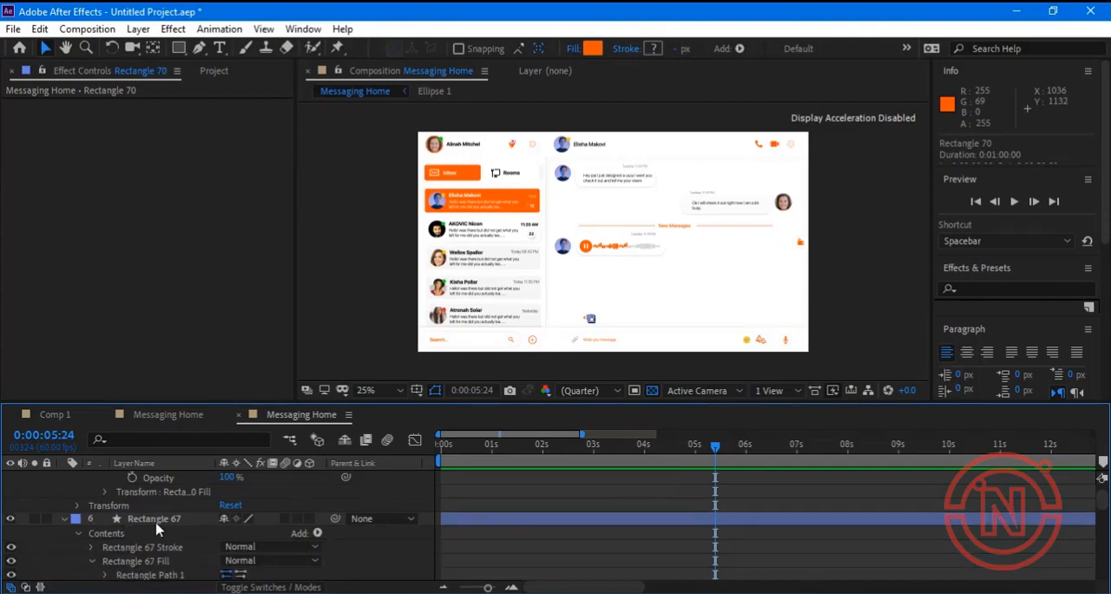
{"action": "scroll", "coordinate": [161, 520], "scroll_direction": "down", "scroll_amount": 2}
{"action": "left_click", "coordinate": [161, 483]}
{"action": "scroll", "coordinate": [161, 520], "scroll_direction": "down", "scroll_amount": 3}
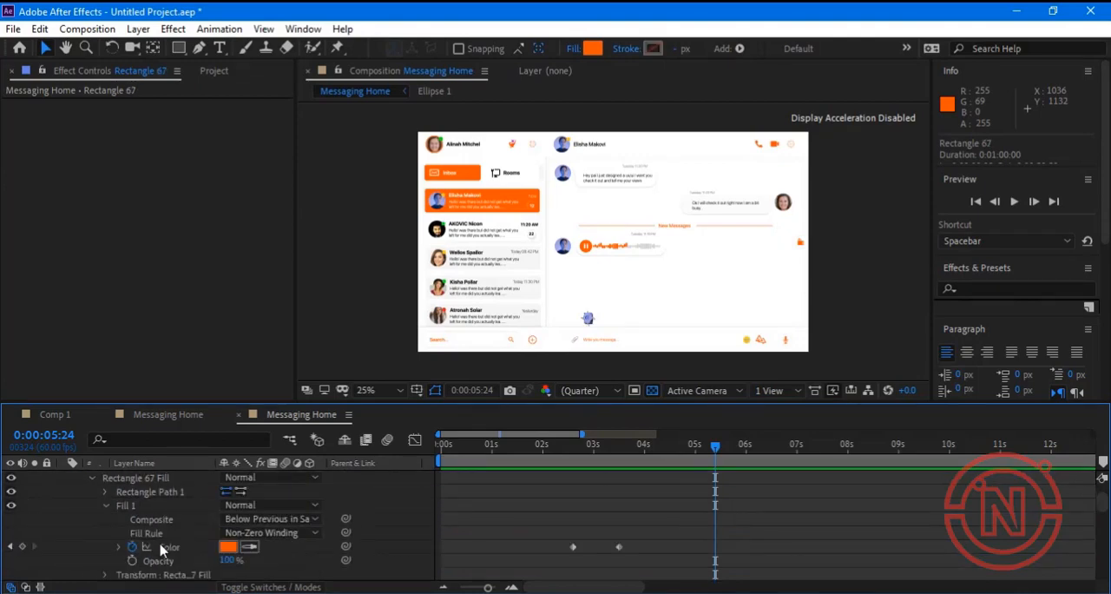
{"action": "left_click", "coordinate": [249, 547]}
{"action": "left_click", "coordinate": [228, 546]}
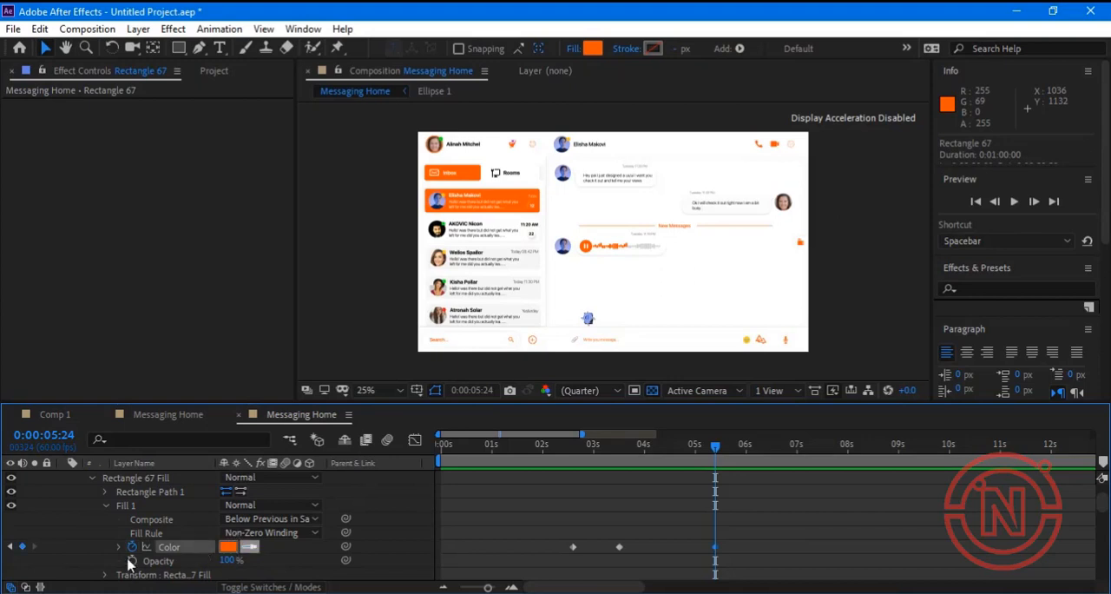
Add a fill color keyframe at 0:00:05:24 to Rectangle 66 that holds its current orange.
{"action": "scroll", "coordinate": [128, 561], "scroll_direction": "down", "scroll_amount": 5}
{"action": "left_click", "coordinate": [252, 505]}
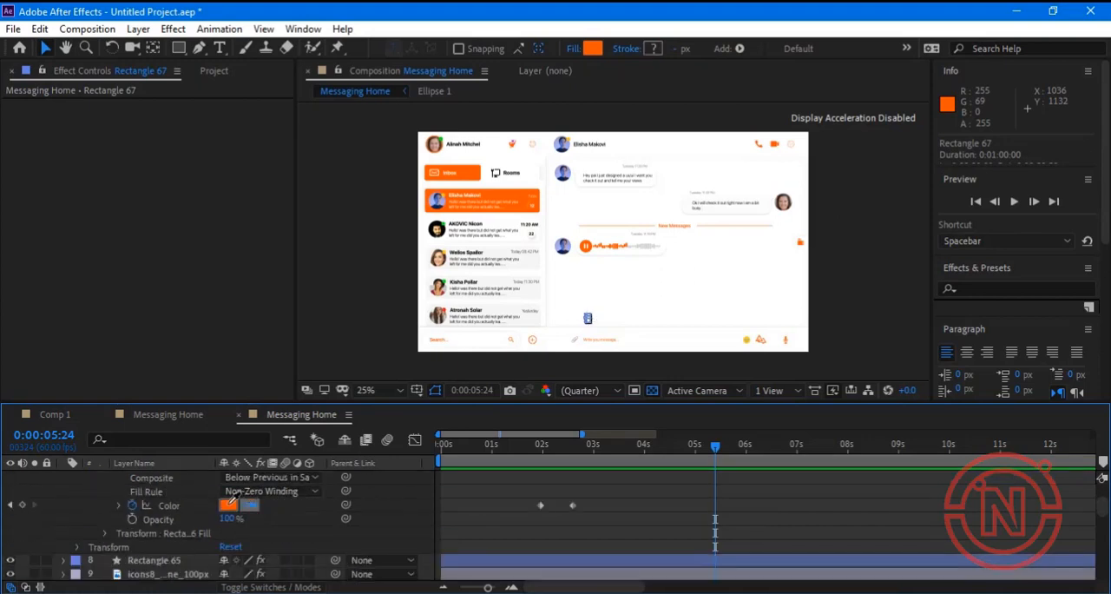
{"action": "left_click", "coordinate": [229, 503]}
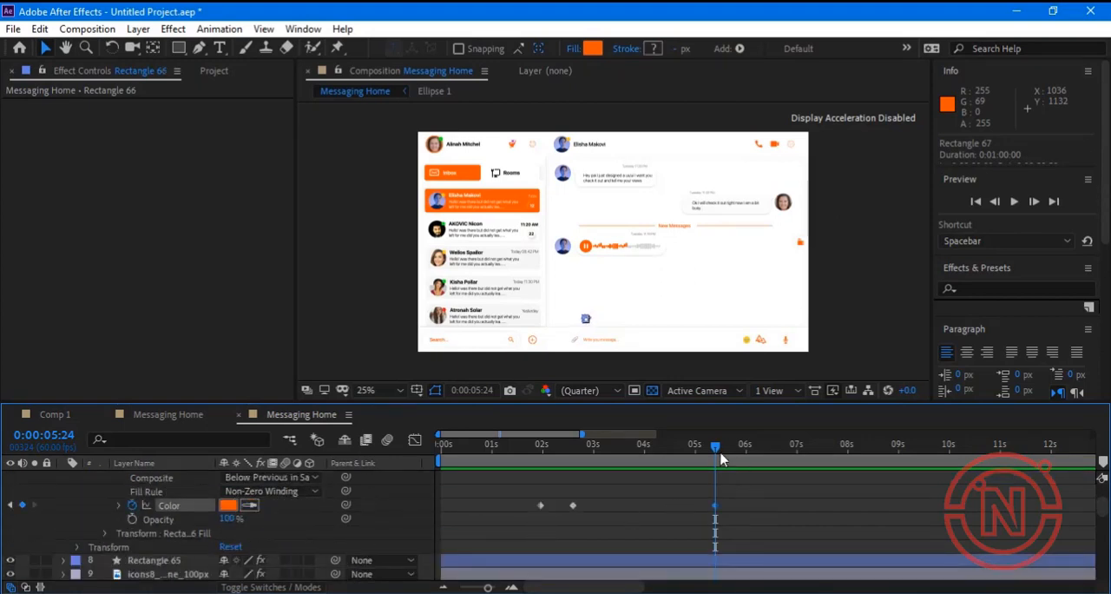
Keyframe Rectangle 66's fill color at 0:00:06:30 with the light gray sampled from the voice message waveform.
{"action": "left_click_drag", "start_coordinate": [735, 446], "coordinate": [767, 446]}
{"action": "left_click", "coordinate": [251, 505]}
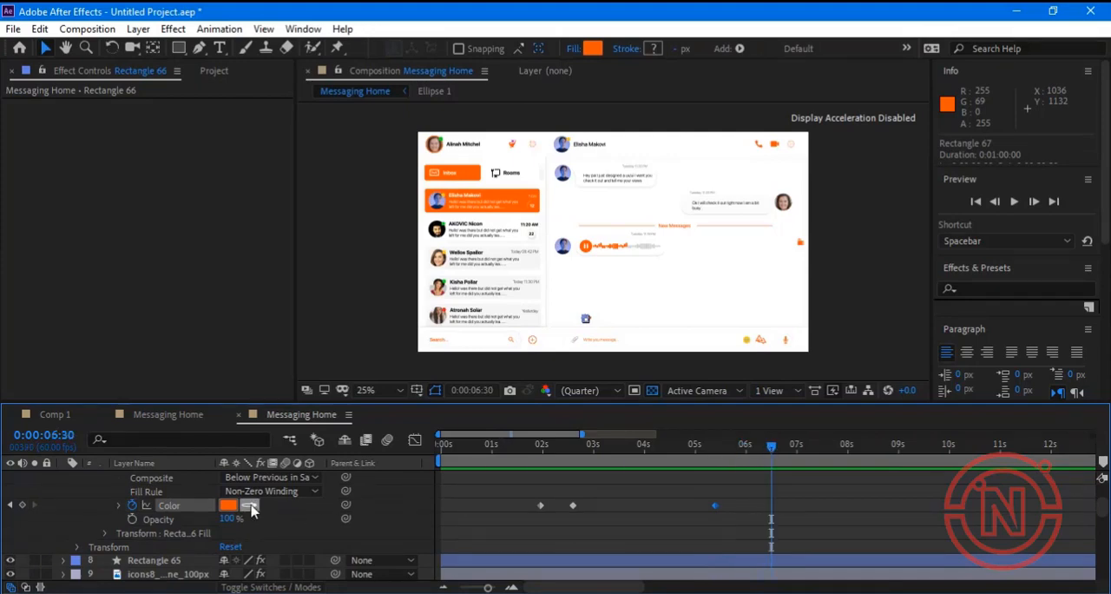
{"action": "left_click", "coordinate": [640, 240]}
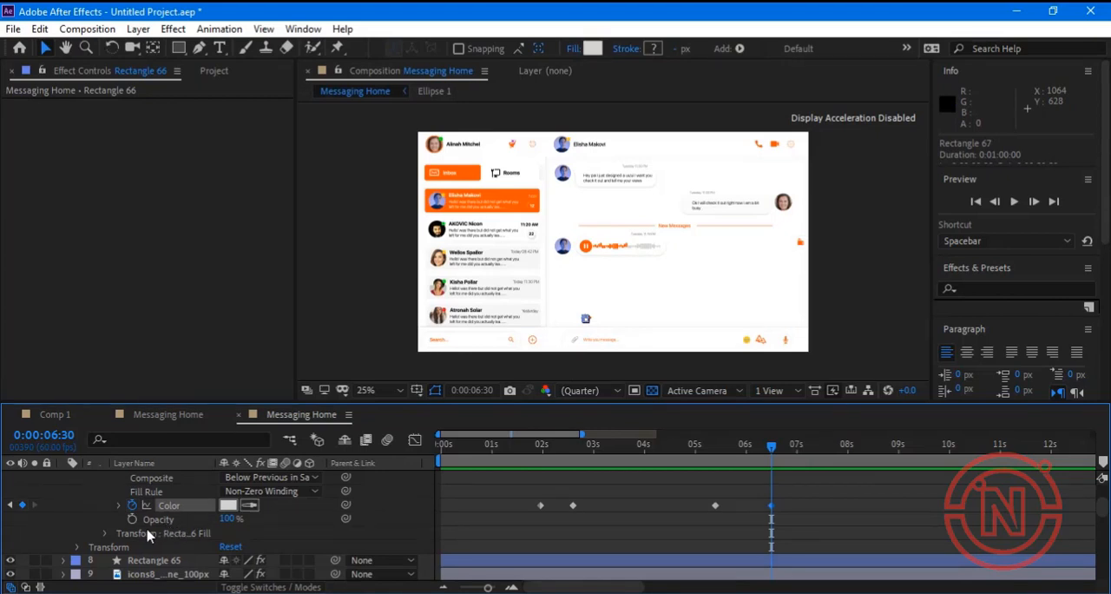
Add a fill color keyframe at 0:00:06:30 to Rectangle 67 that holds its current orange.
{"action": "scroll", "coordinate": [150, 532], "scroll_direction": "up", "scroll_amount": 1}
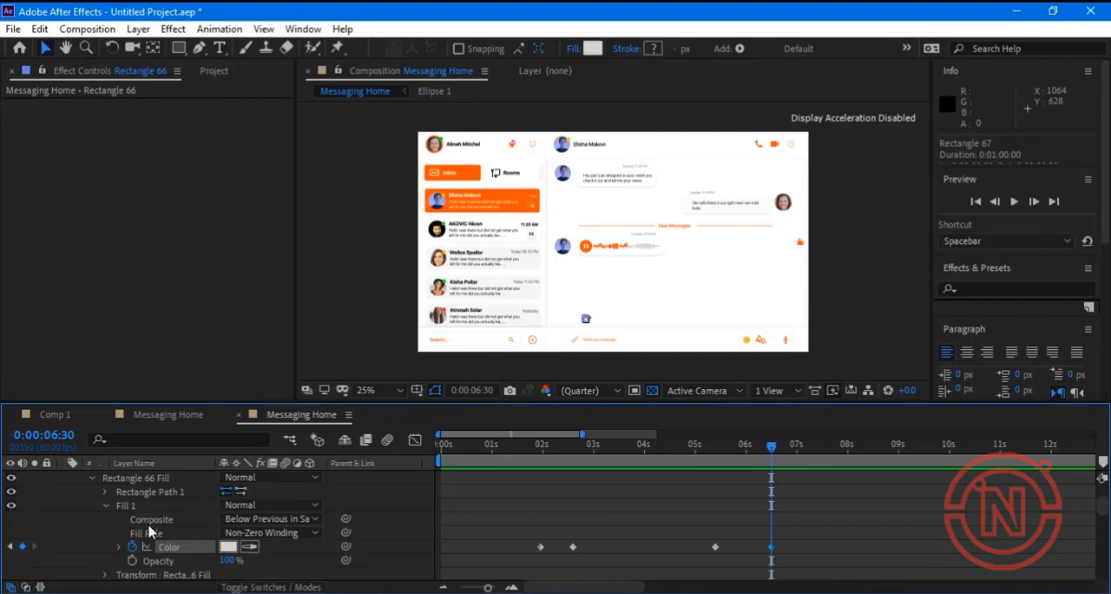
{"action": "scroll", "coordinate": [150, 532], "scroll_direction": "up", "scroll_amount": 6}
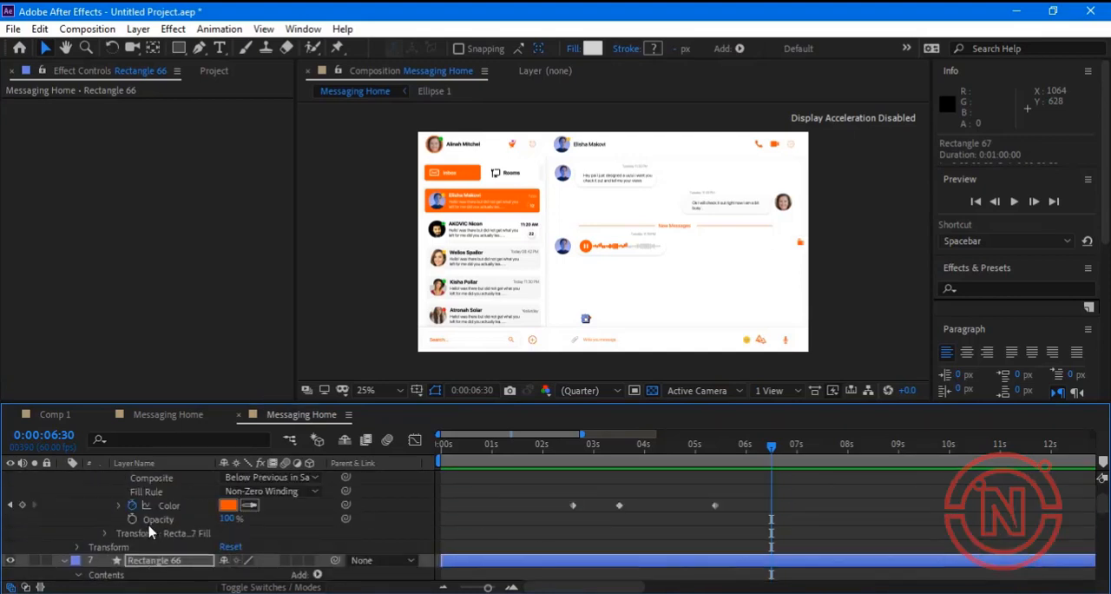
{"action": "scroll", "coordinate": [149, 532], "scroll_direction": "up", "scroll_amount": 4}
{"action": "scroll", "coordinate": [150, 532], "scroll_direction": "down", "scroll_amount": 1}
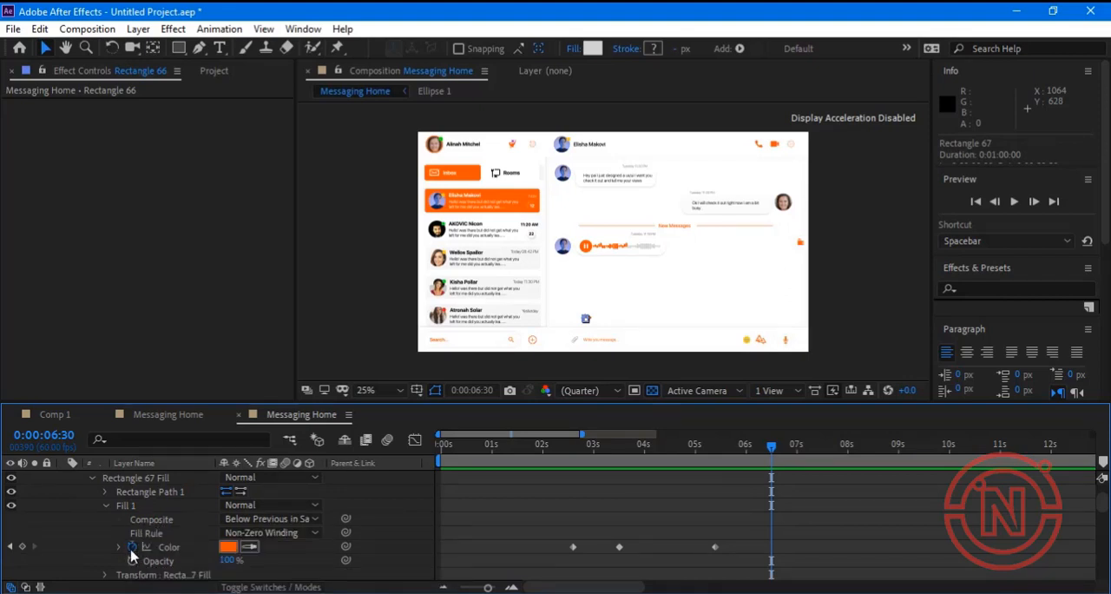
{"action": "left_click", "coordinate": [245, 547]}
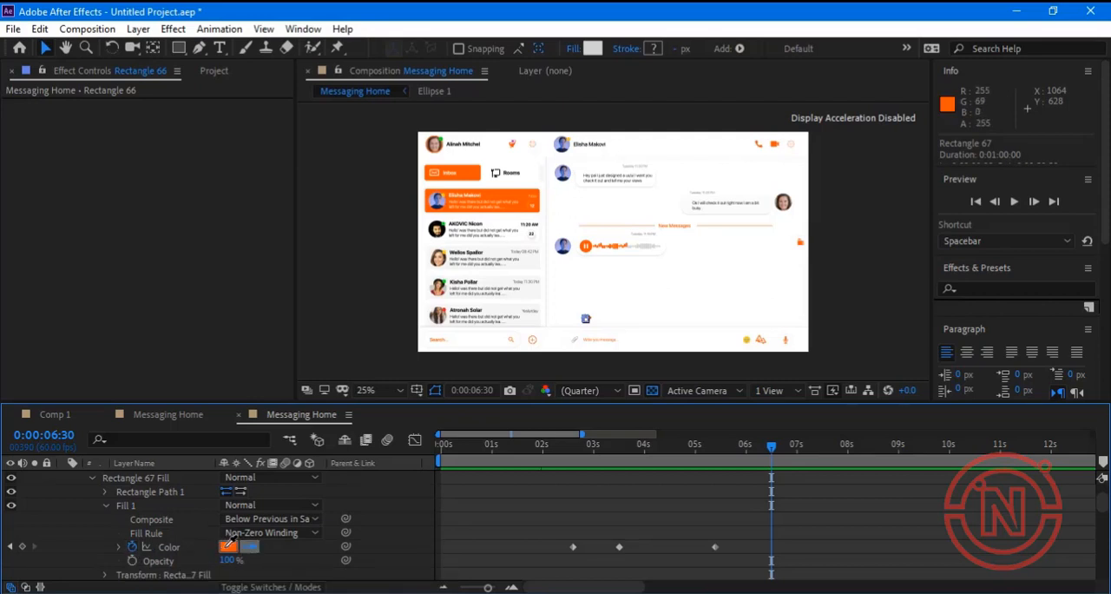
{"action": "left_click", "coordinate": [227, 546]}
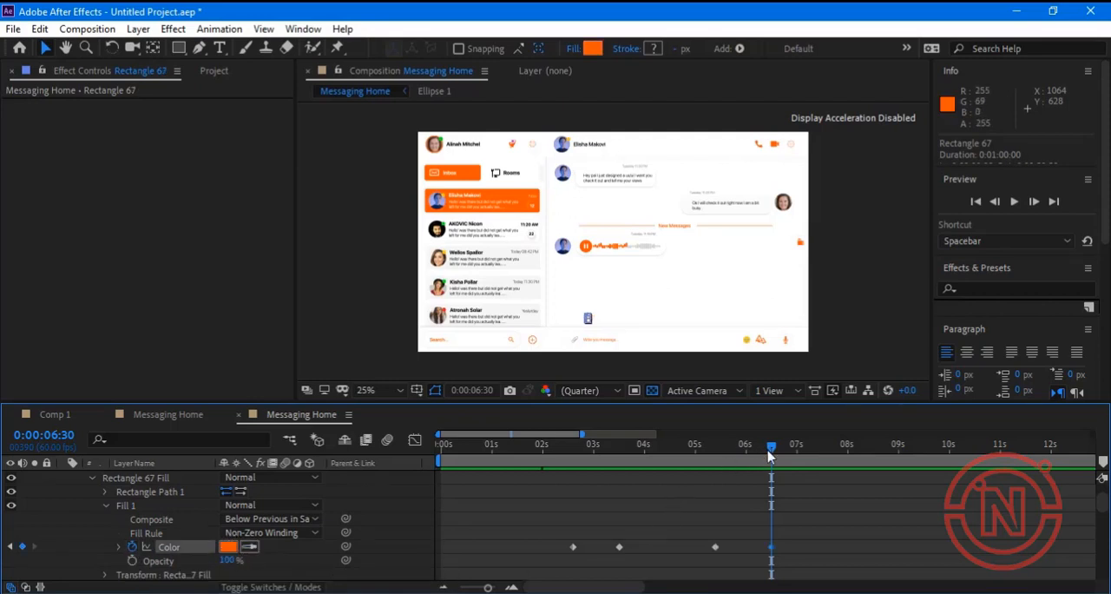
Keyframe Rectangle 67's fill color at 0:00:07:48 with the light gray sampled from the voice message waveform.
{"action": "left_click_drag", "start_coordinate": [789, 452], "coordinate": [837, 449]}
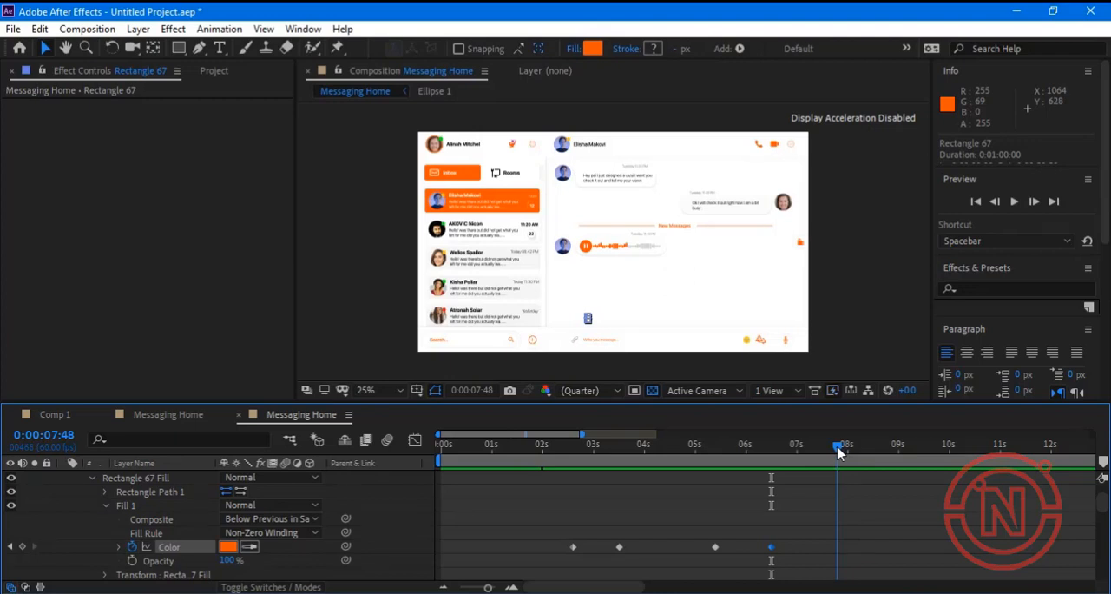
{"action": "left_click_drag", "start_coordinate": [839, 450], "coordinate": [838, 448]}
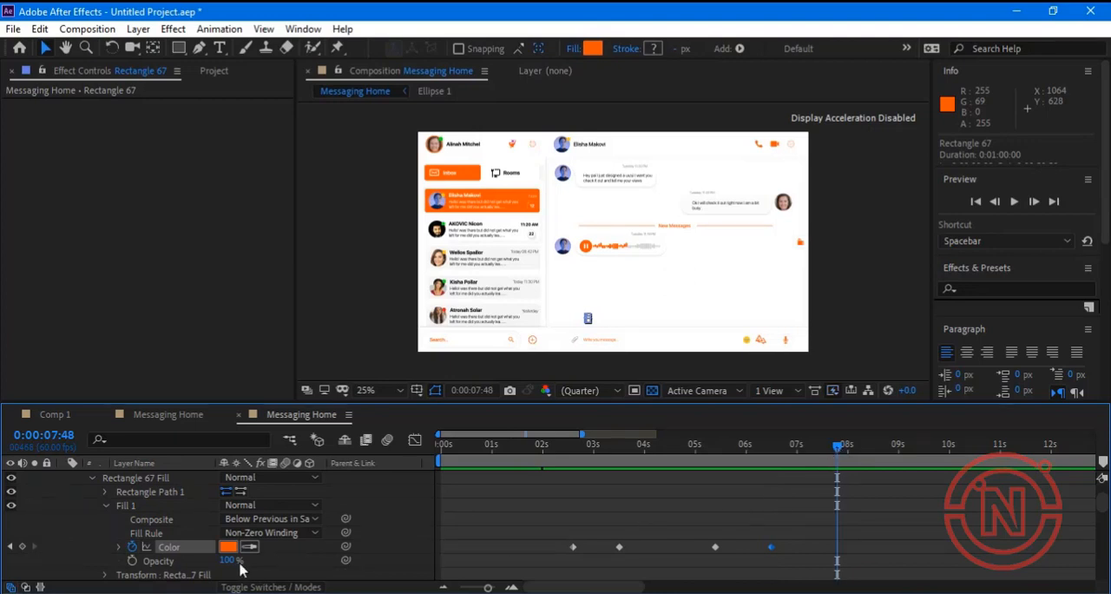
{"action": "left_click", "coordinate": [249, 546]}
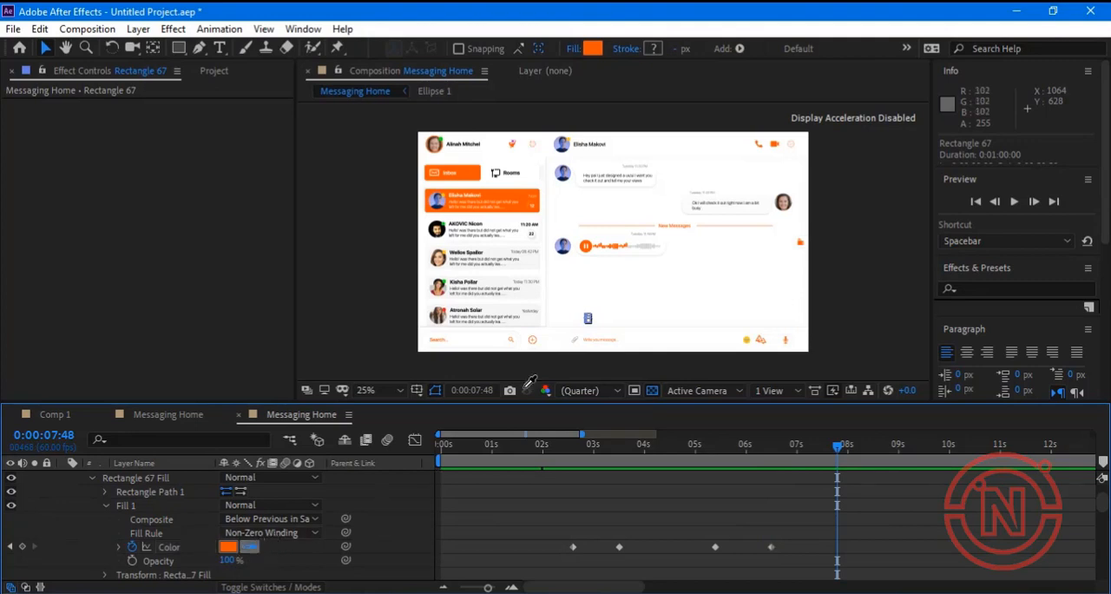
{"action": "left_click", "coordinate": [647, 247]}
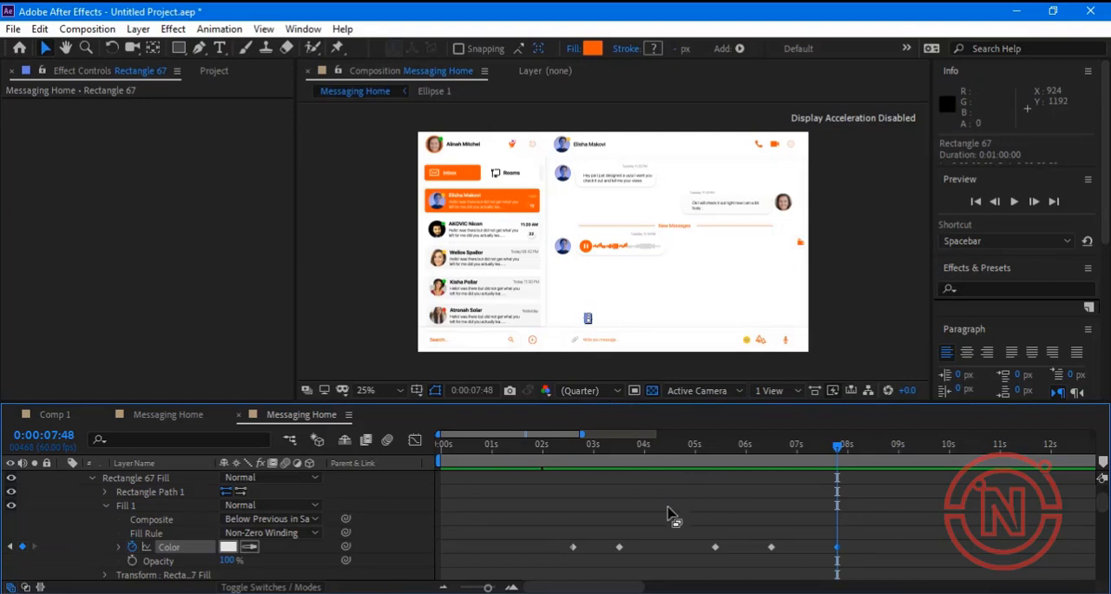
{"action": "left_click", "coordinate": [250, 546]}
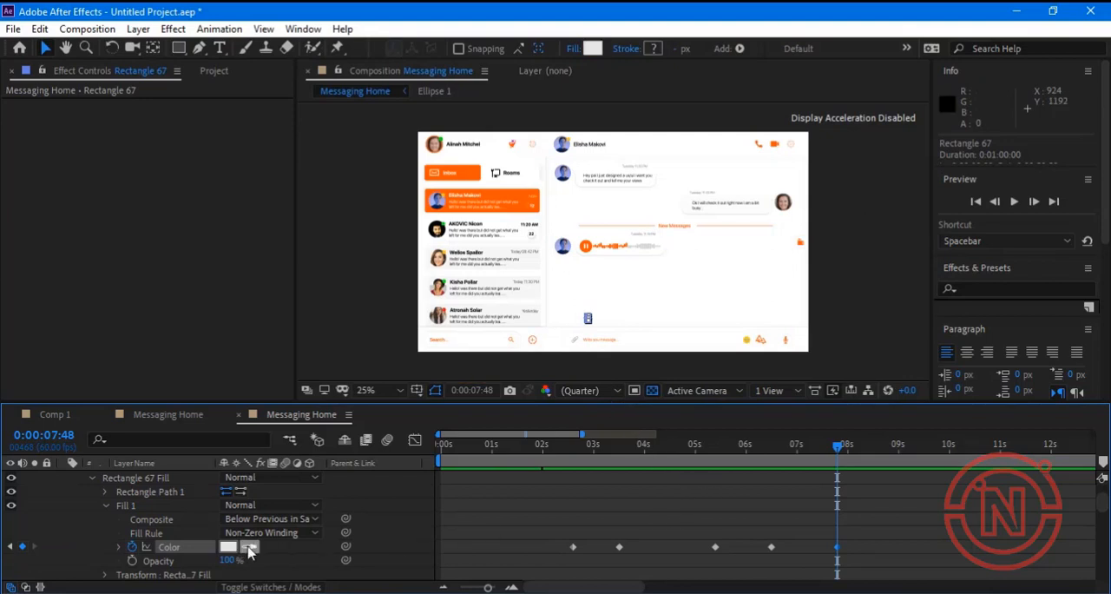
{"action": "left_click", "coordinate": [651, 243]}
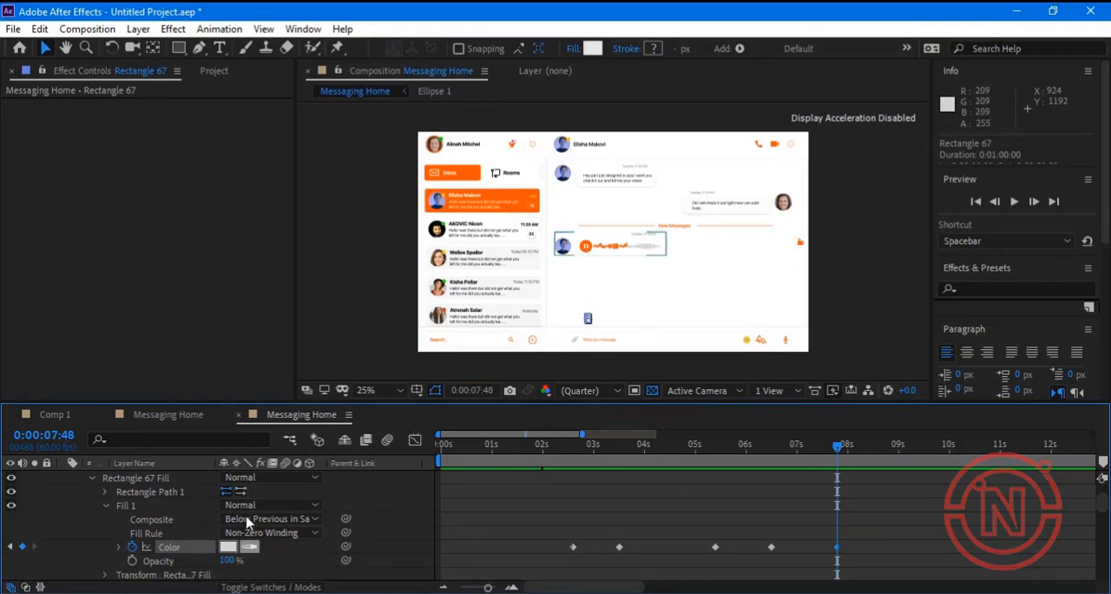
Add a fill color keyframe at 0:00:07:48 to Rectangle 70 that holds its current orange.
{"action": "scroll", "coordinate": [208, 542], "scroll_direction": "up", "scroll_amount": 5}
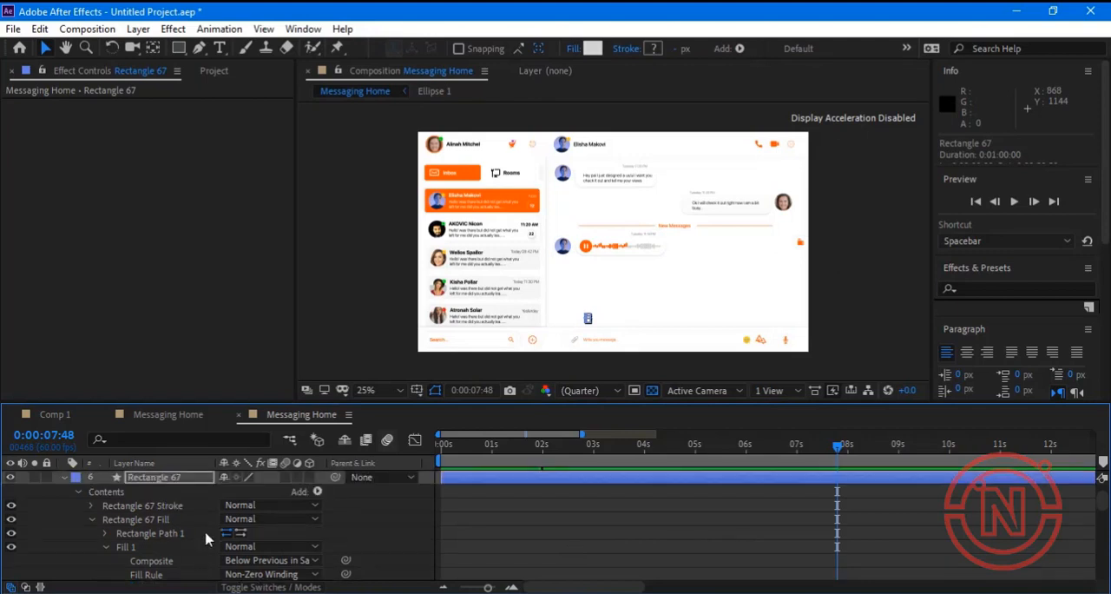
{"action": "scroll", "coordinate": [209, 540], "scroll_direction": "down", "scroll_amount": 6}
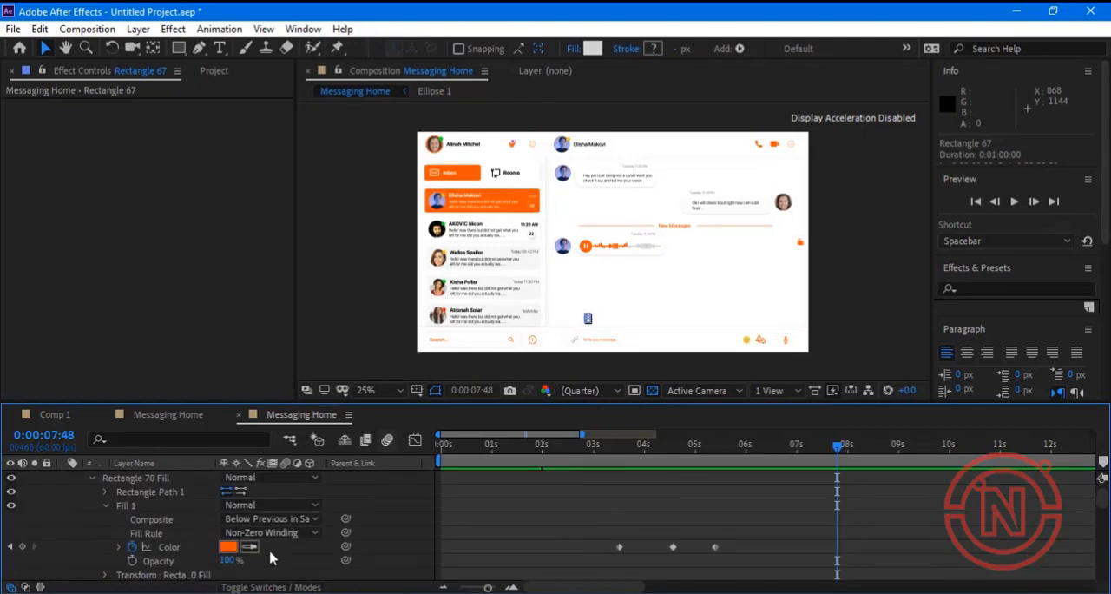
{"action": "left_click", "coordinate": [249, 547]}
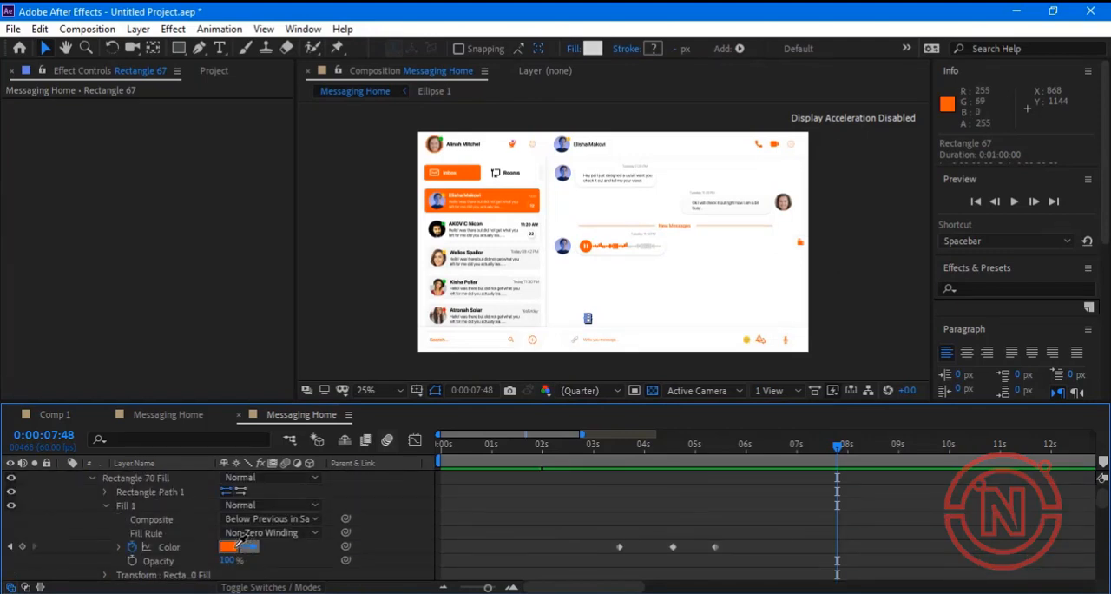
{"action": "left_click", "coordinate": [228, 541]}
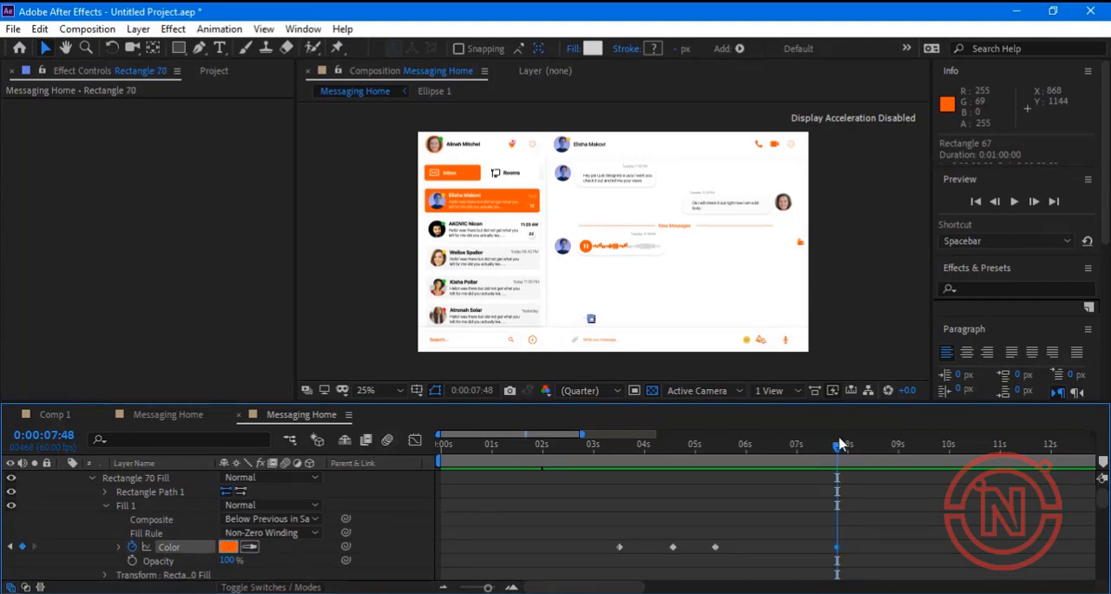
Keyframe Rectangle 70's fill color at 0:00:08:38 with the light gray sampled from the voice message waveform.
{"action": "left_click_drag", "start_coordinate": [848, 450], "coordinate": [883, 450]}
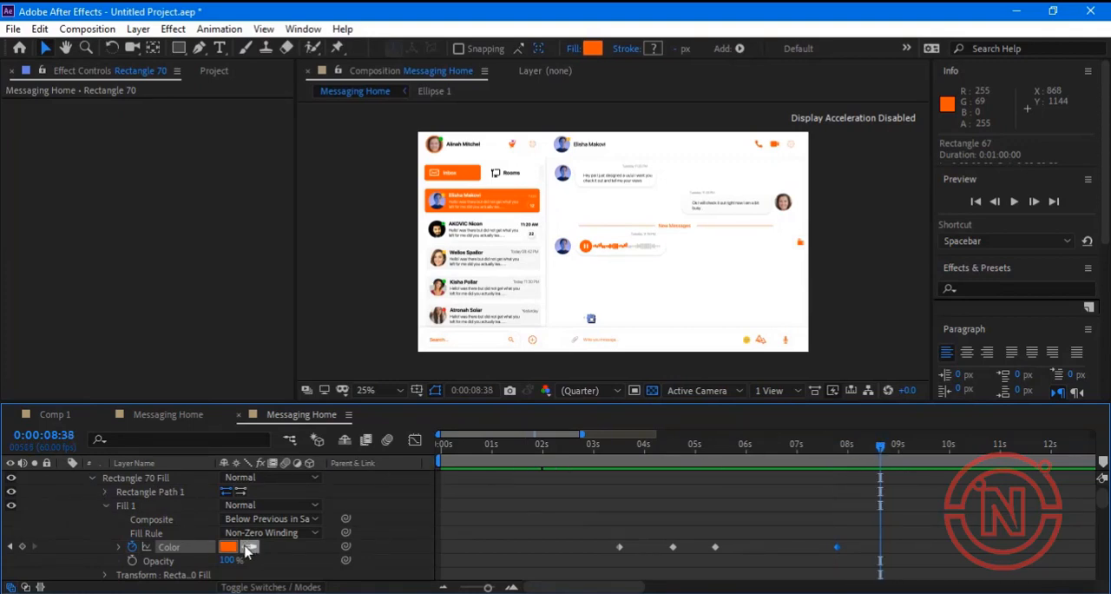
{"action": "left_click", "coordinate": [248, 547]}
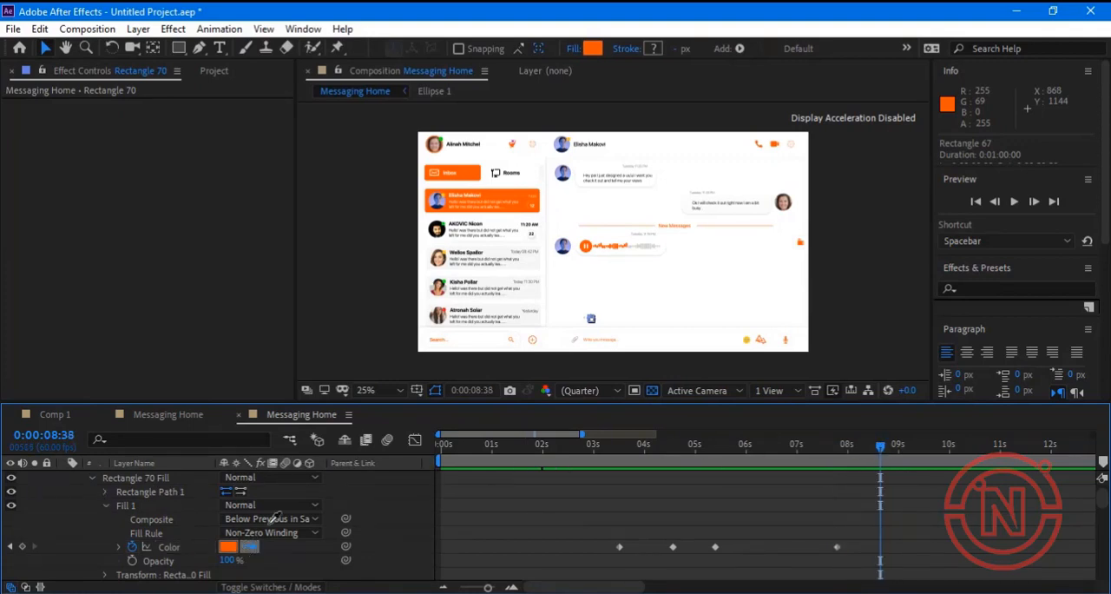
{"action": "left_click", "coordinate": [647, 252]}
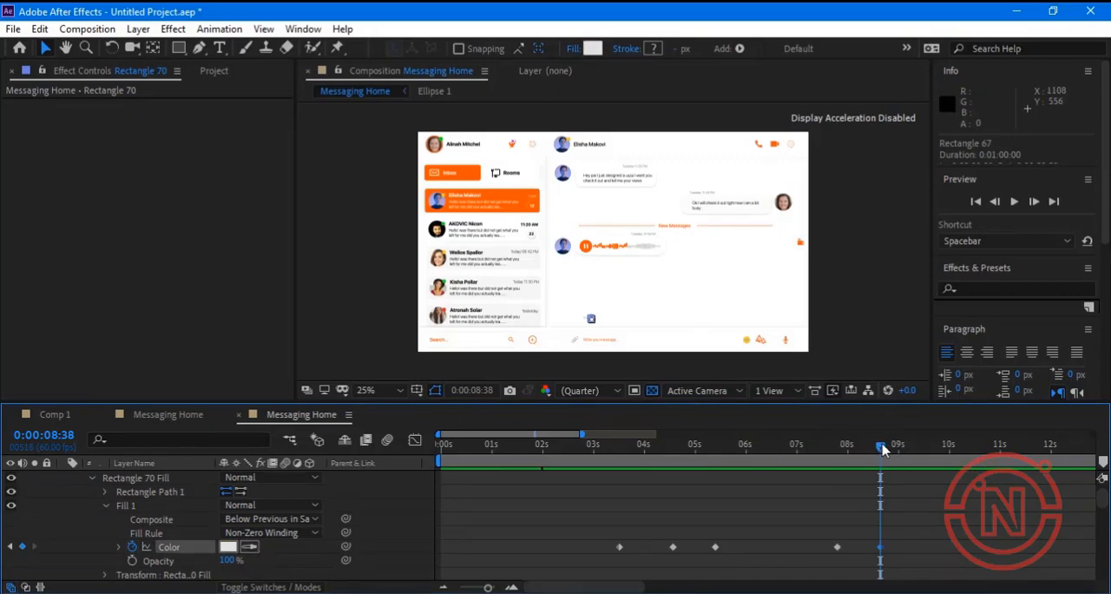
Preview the typing-indicator animation from 0:00:01:40.
{"action": "left_click", "coordinate": [526, 466]}
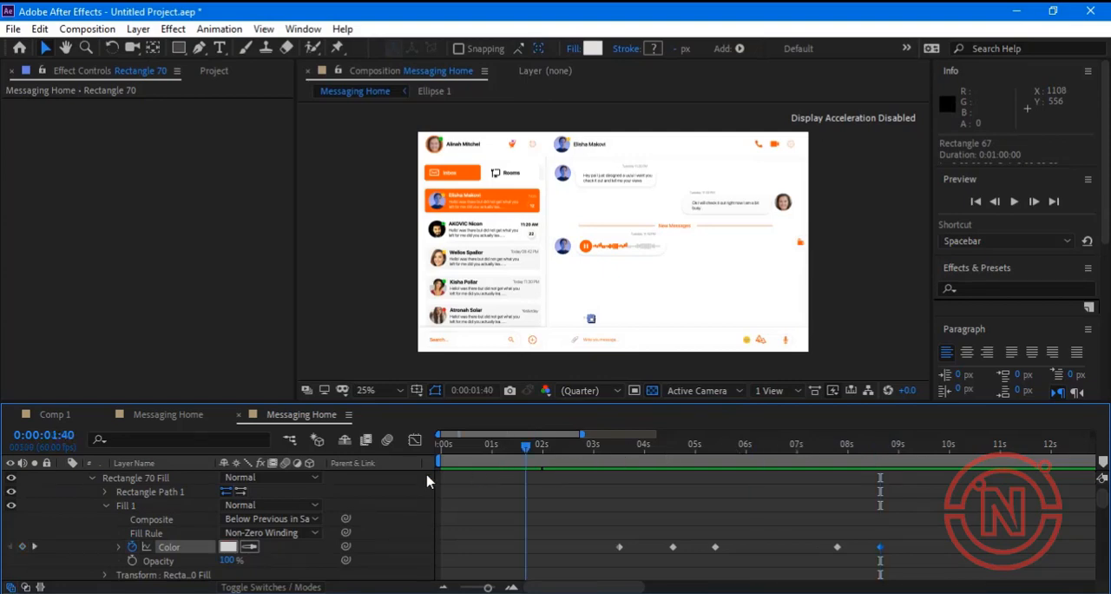
{"action": "key", "text": "space"}
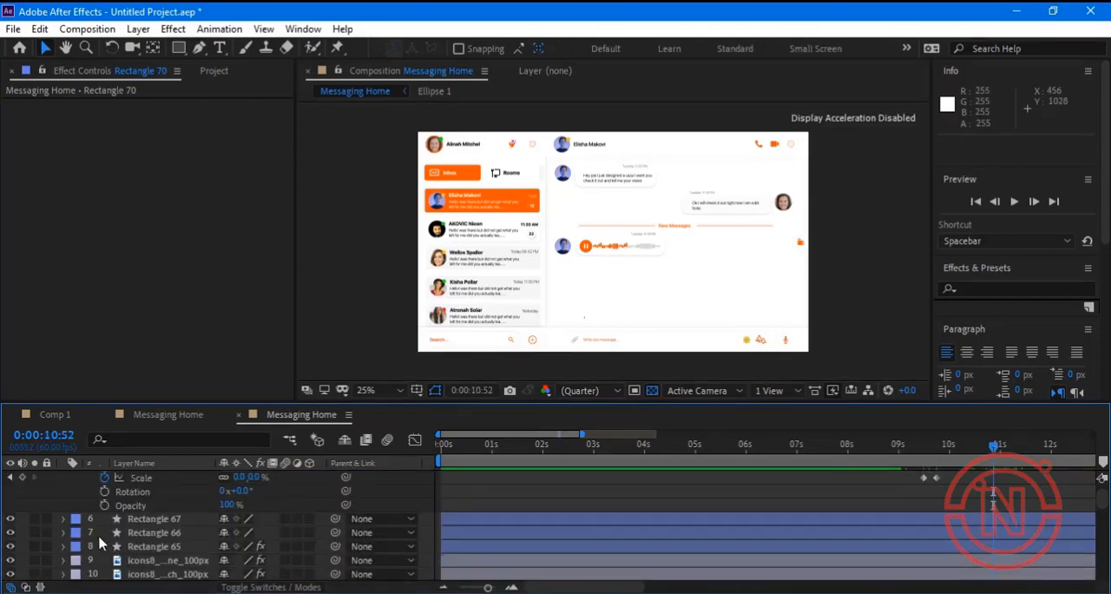
Collapse Rectangle 70's properties and examine the layer stack around Groups 42, 40 and 39 for the message group to animate.
{"action": "scroll", "coordinate": [100, 543], "scroll_direction": "down", "scroll_amount": 1}
{"action": "scroll", "coordinate": [100, 543], "scroll_direction": "up", "scroll_amount": 4}
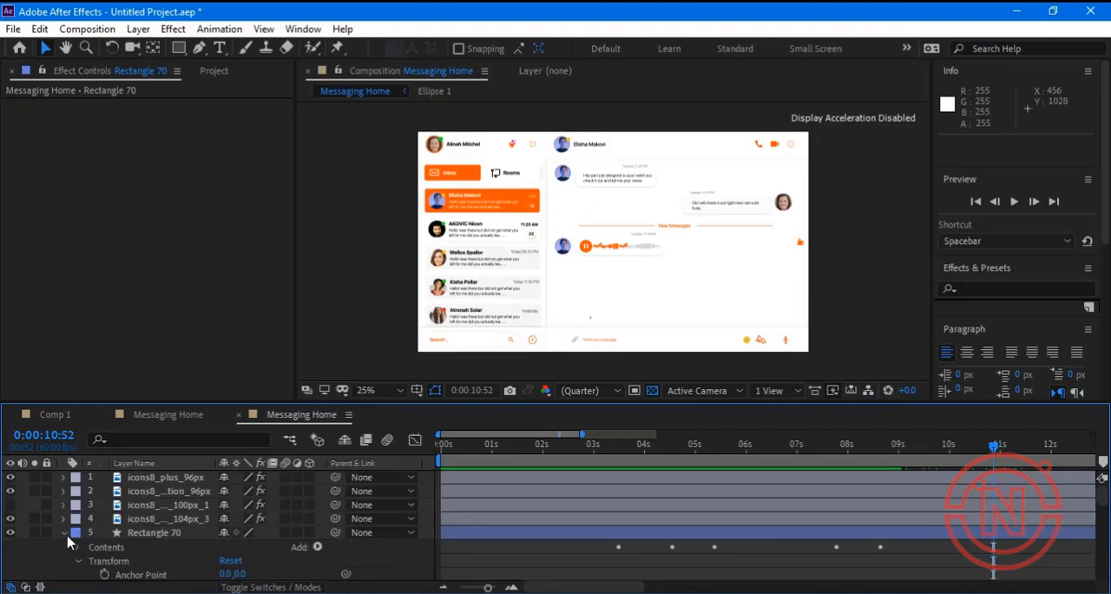
{"action": "left_click", "coordinate": [64, 532]}
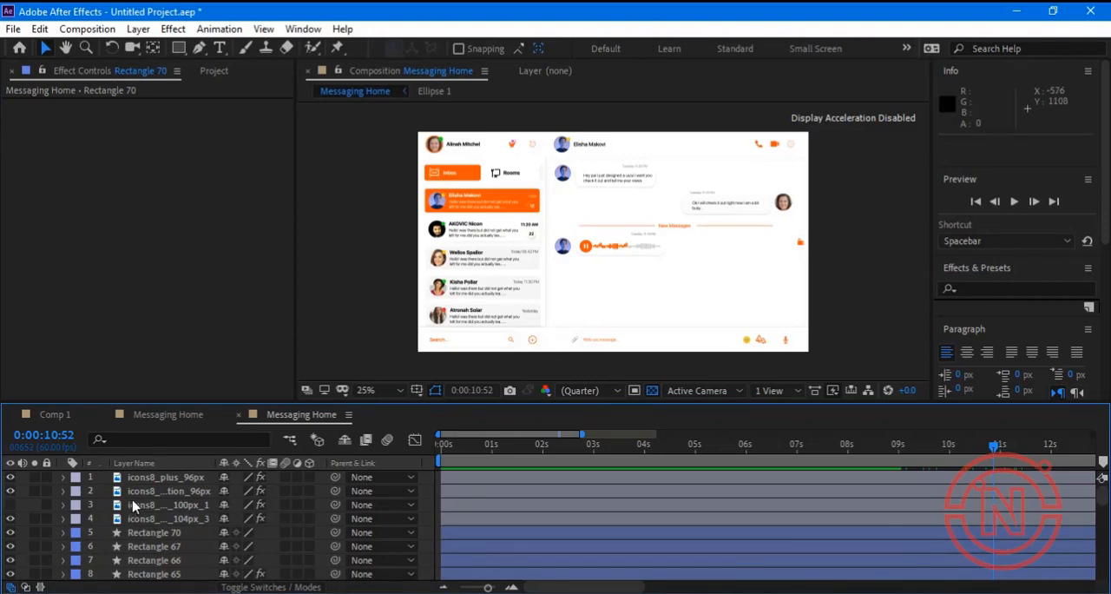
{"action": "scroll", "coordinate": [133, 506], "scroll_direction": "down", "scroll_amount": 2}
{"action": "scroll", "coordinate": [133, 506], "scroll_direction": "down", "scroll_amount": 1}
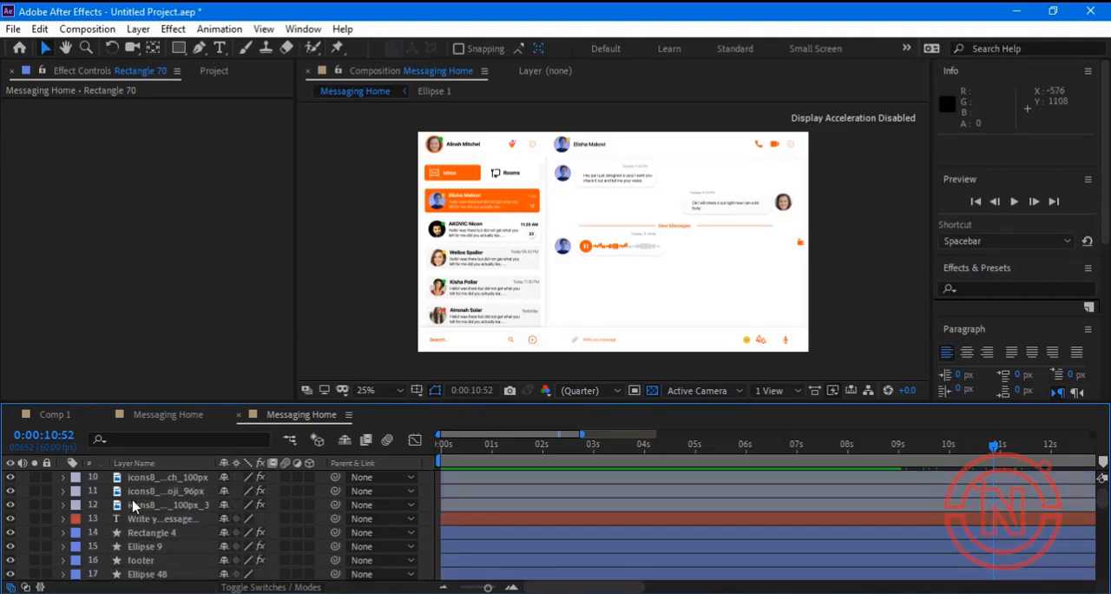
{"action": "scroll", "coordinate": [133, 504], "scroll_direction": "down", "scroll_amount": 2}
{"action": "scroll", "coordinate": [135, 497], "scroll_direction": "down", "scroll_amount": 1}
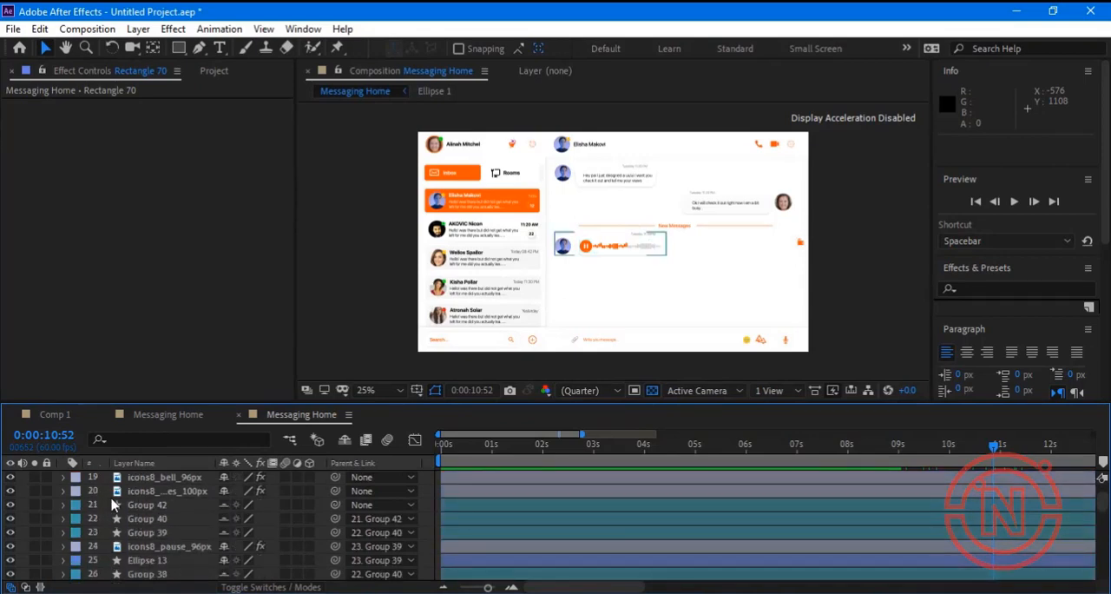
{"action": "left_click", "coordinate": [63, 506]}
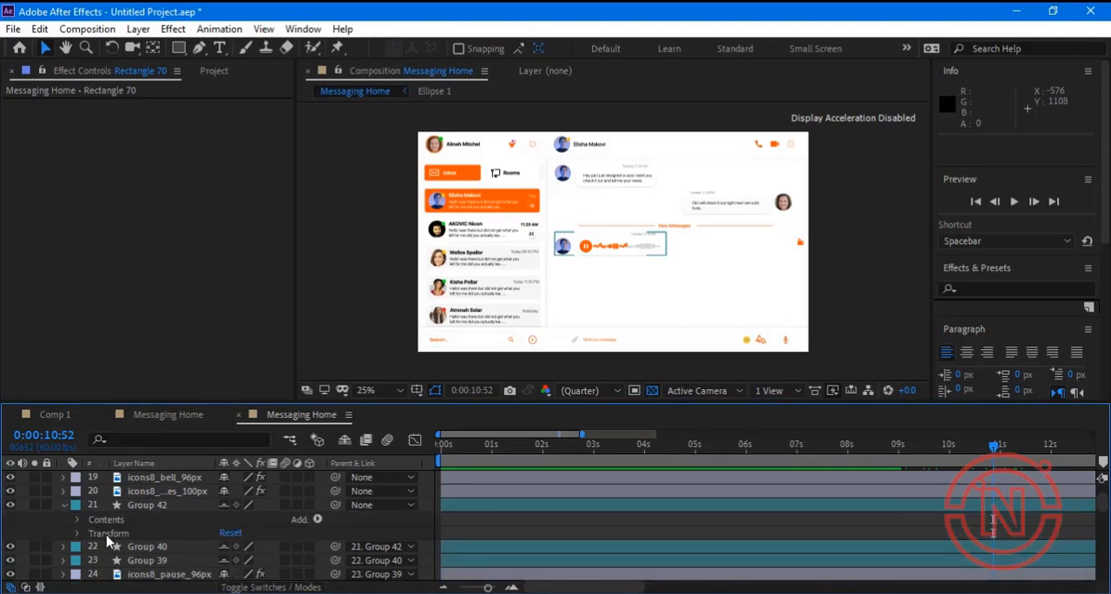
{"action": "left_click", "coordinate": [62, 505]}
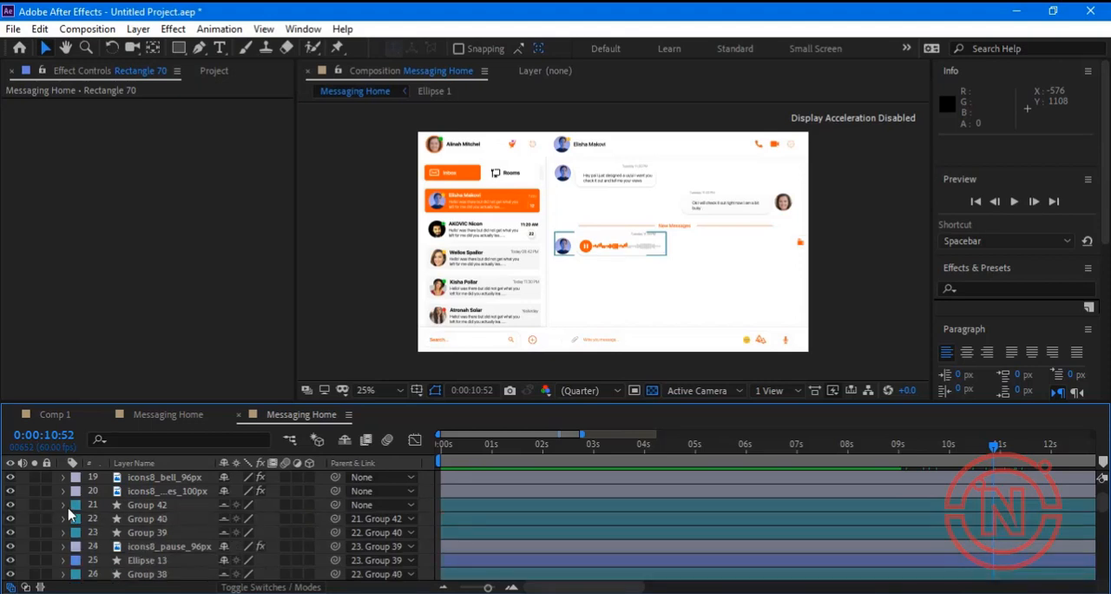
{"action": "left_click", "coordinate": [134, 521]}
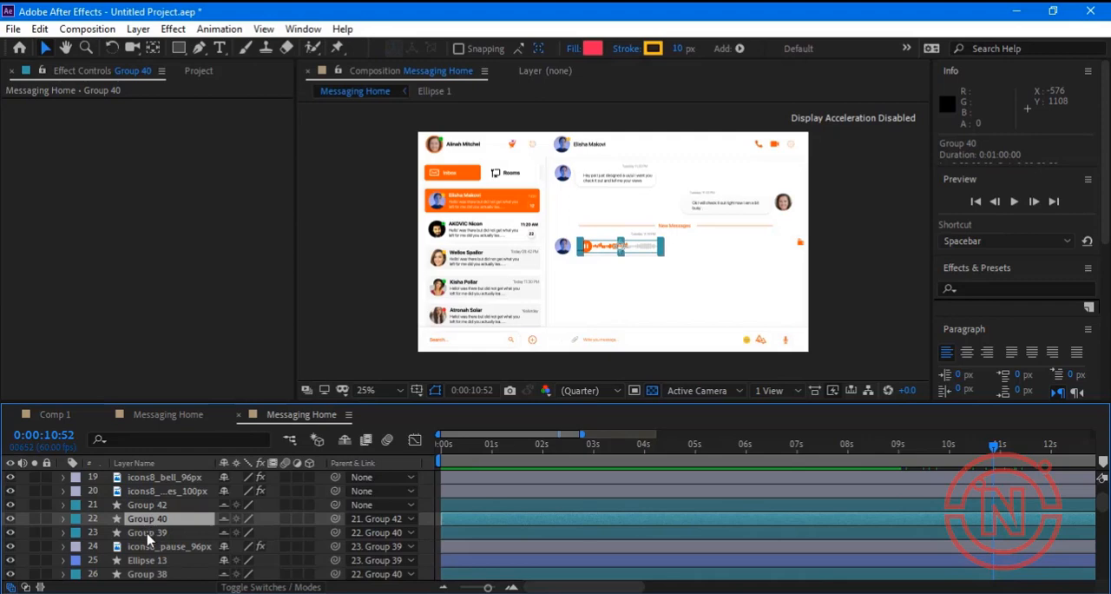
{"action": "left_click", "coordinate": [148, 534]}
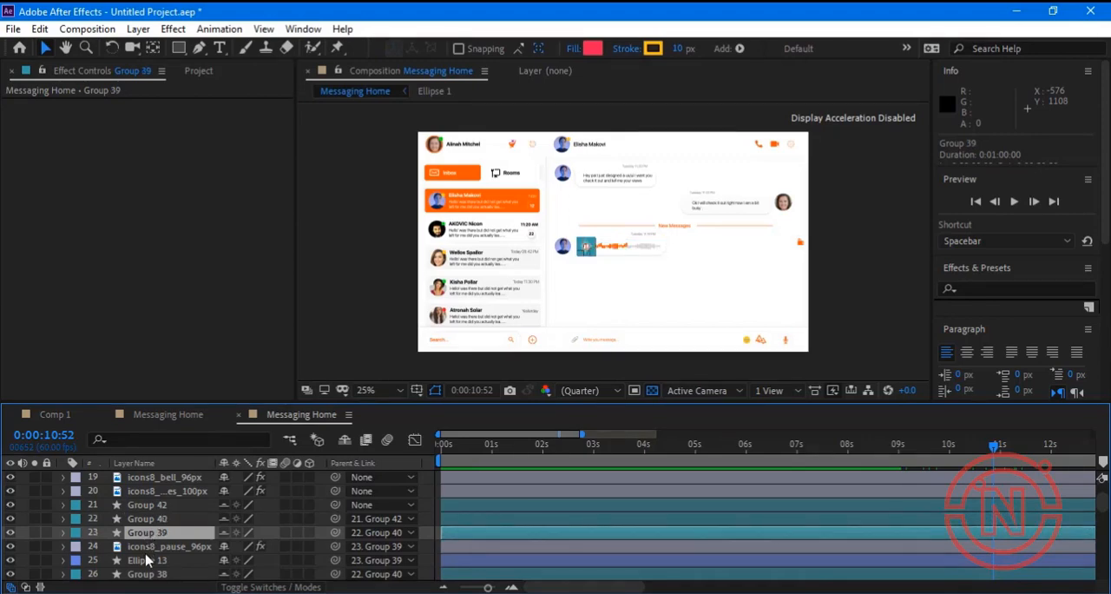
{"action": "scroll", "coordinate": [146, 560], "scroll_direction": "down", "scroll_amount": 3}
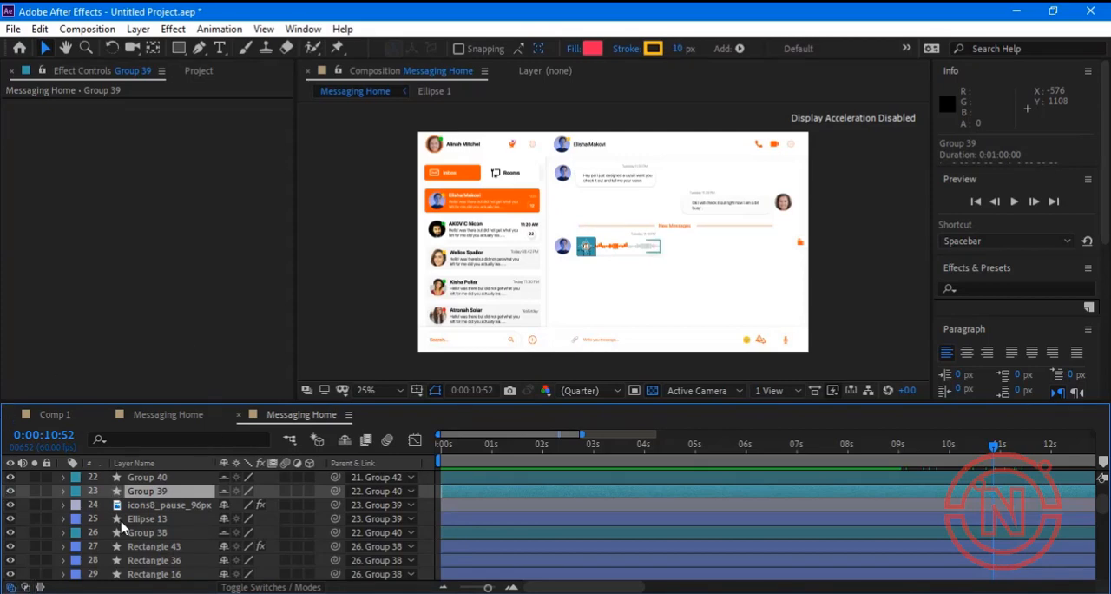
{"action": "scroll", "coordinate": [118, 523], "scroll_direction": "up", "scroll_amount": 2}
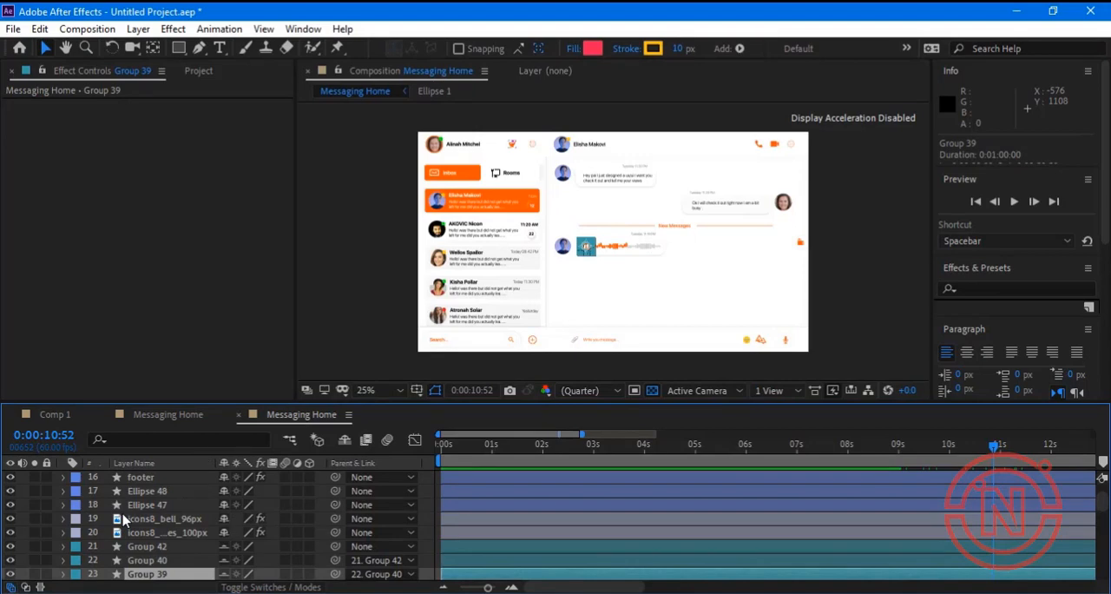
{"action": "left_click", "coordinate": [157, 547]}
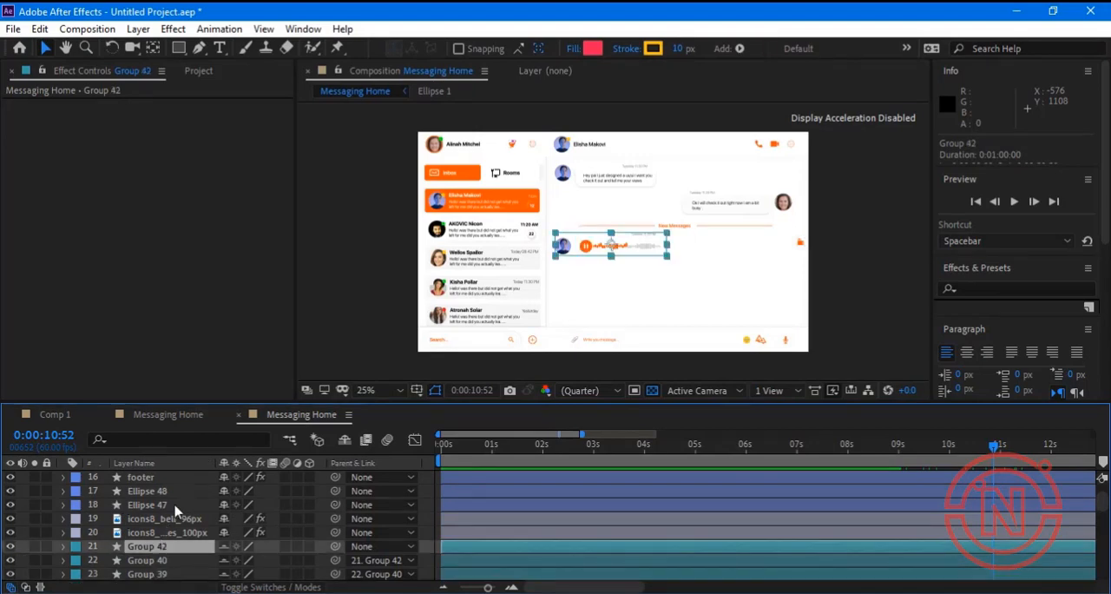
{"action": "scroll", "coordinate": [176, 497], "scroll_direction": "up", "scroll_amount": 1}
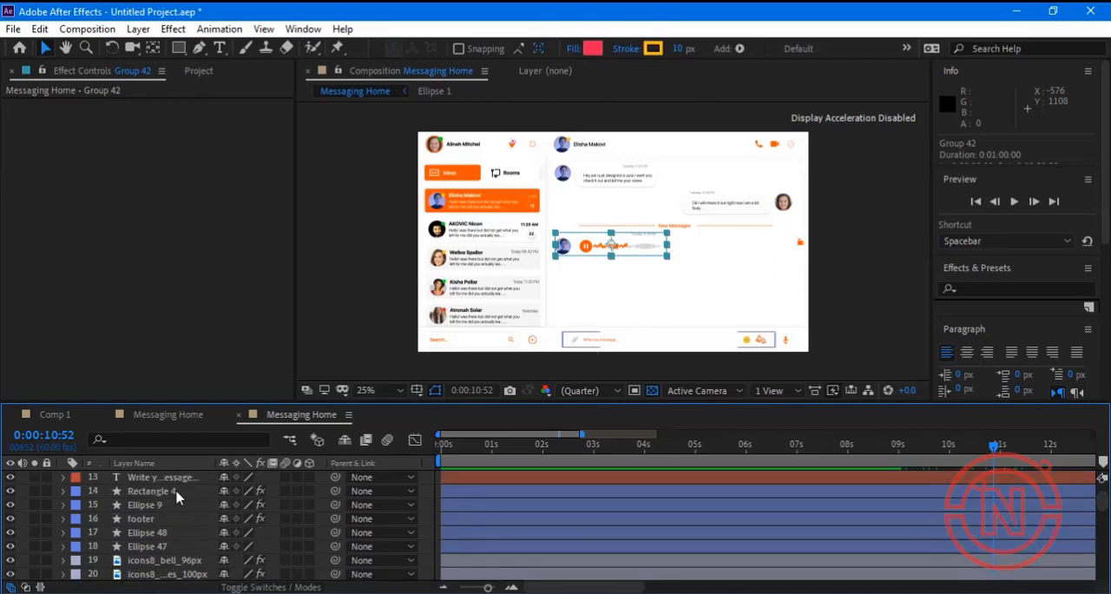
{"action": "scroll", "coordinate": [176, 497], "scroll_direction": "up", "scroll_amount": 1}
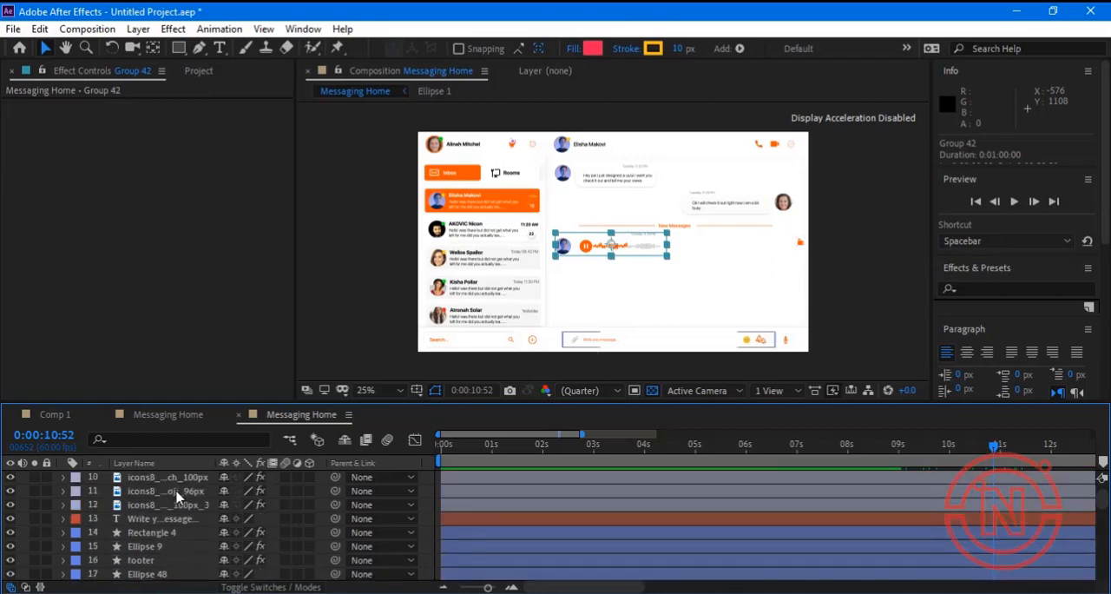
Keyframe Group 41's scale from 0% at 0:00:10:52 to 100% at 0:00:10:56.
{"action": "scroll", "coordinate": [176, 496], "scroll_direction": "down", "scroll_amount": 3}
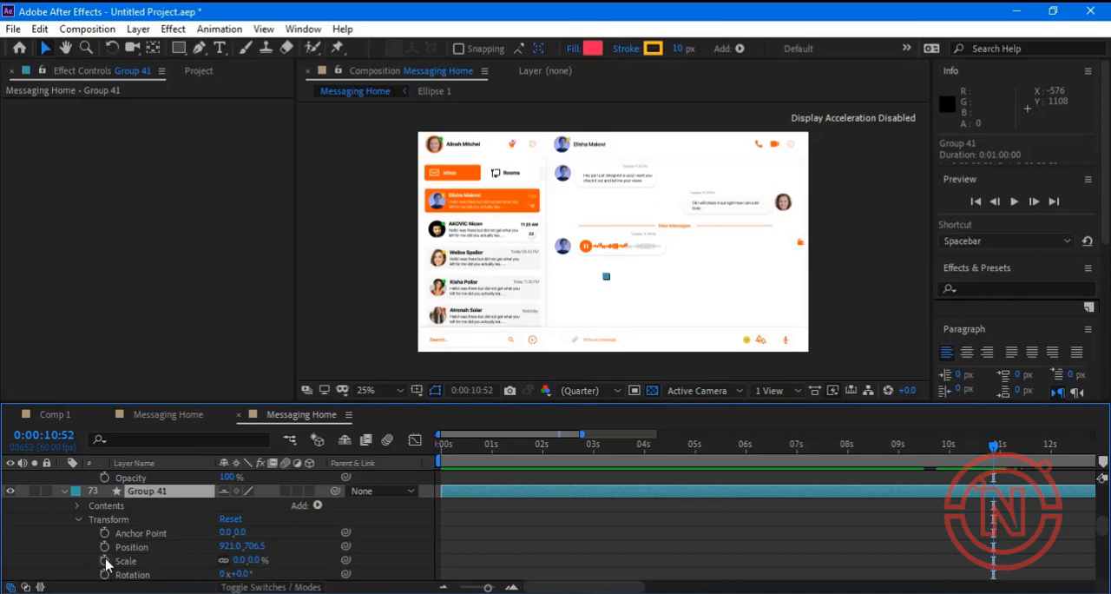
{"action": "left_click", "coordinate": [105, 561]}
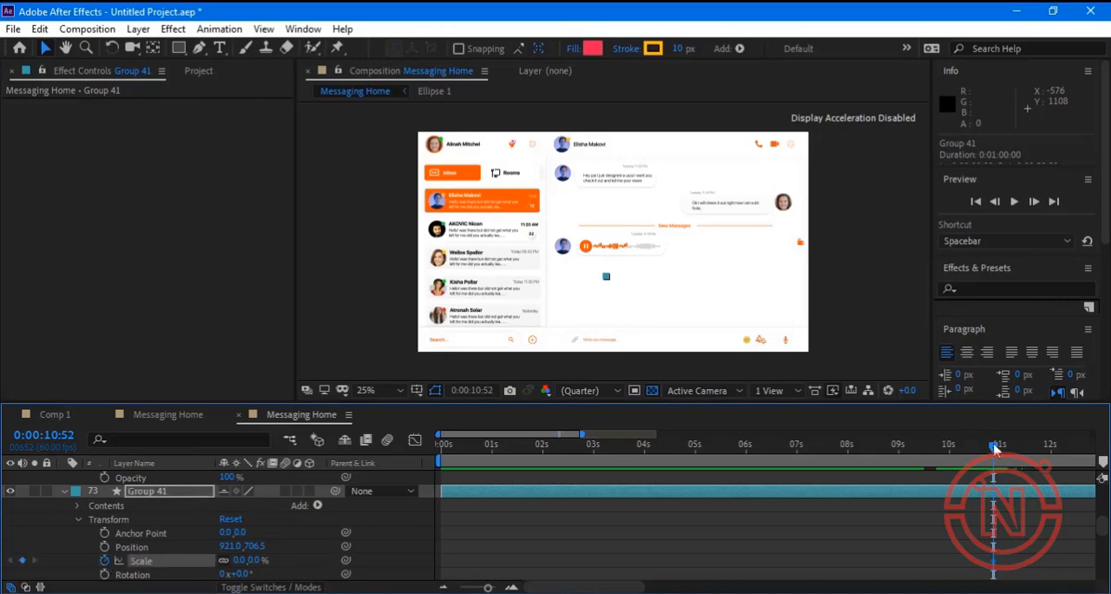
{"action": "left_click_drag", "start_coordinate": [994, 447], "coordinate": [1044, 451]}
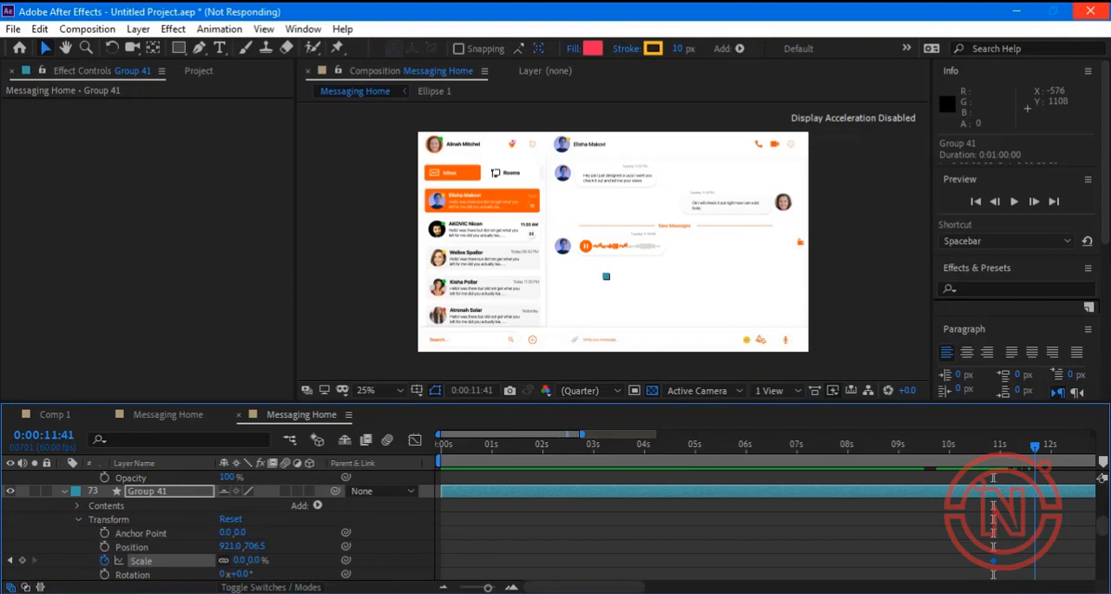
{"action": "left_click_drag", "start_coordinate": [1036, 447], "coordinate": [931, 462]}
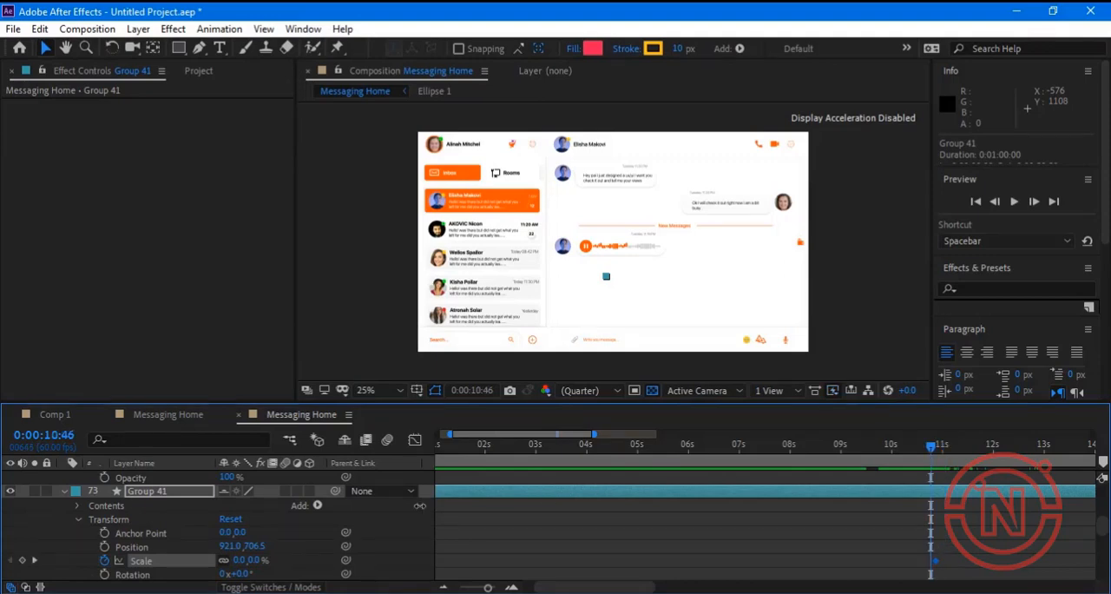
{"action": "left_click", "coordinate": [238, 561]}
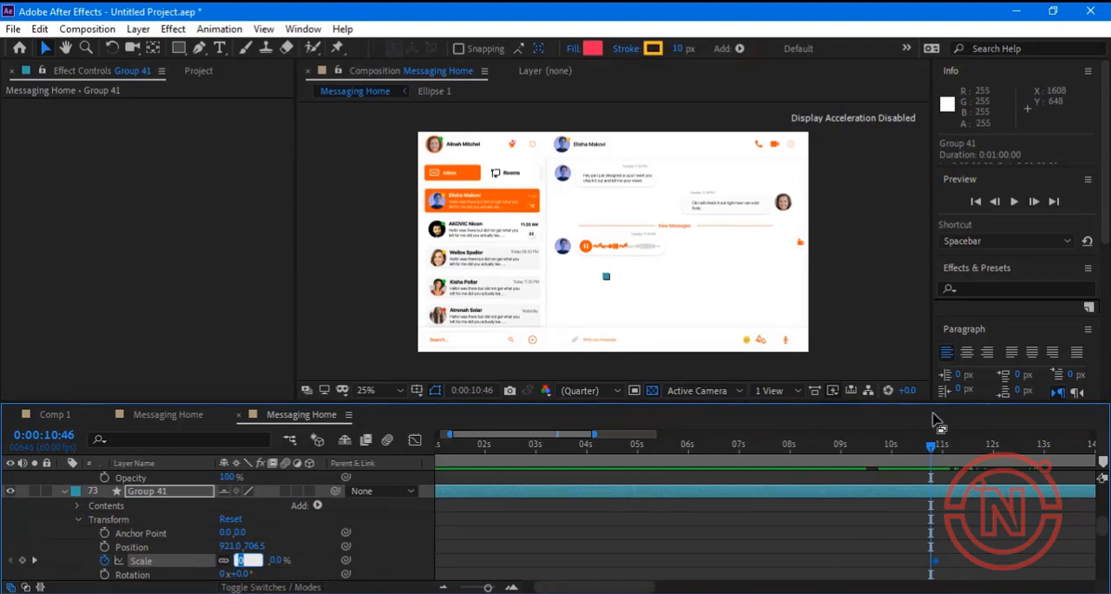
{"action": "left_click_drag", "start_coordinate": [929, 450], "coordinate": [933, 448]}
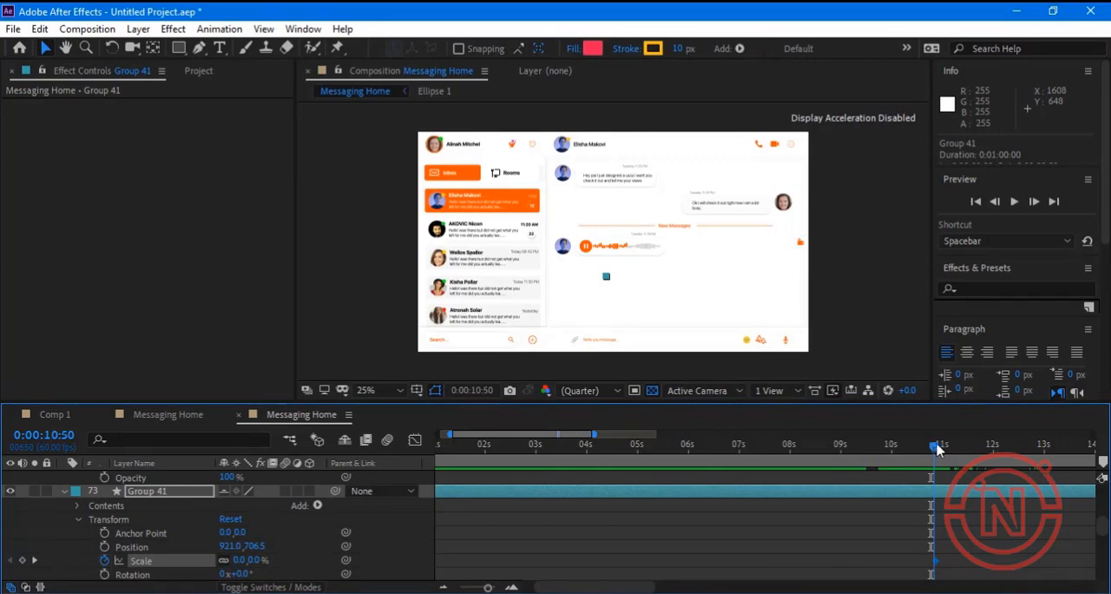
{"action": "mouse_move", "coordinate": [940, 449]}
{"action": "left_mouse_down"}
{"action": "mouse_move", "coordinate": [943, 460]}
{"action": "mouse_move", "coordinate": [941, 445]}
{"action": "left_mouse_up"}
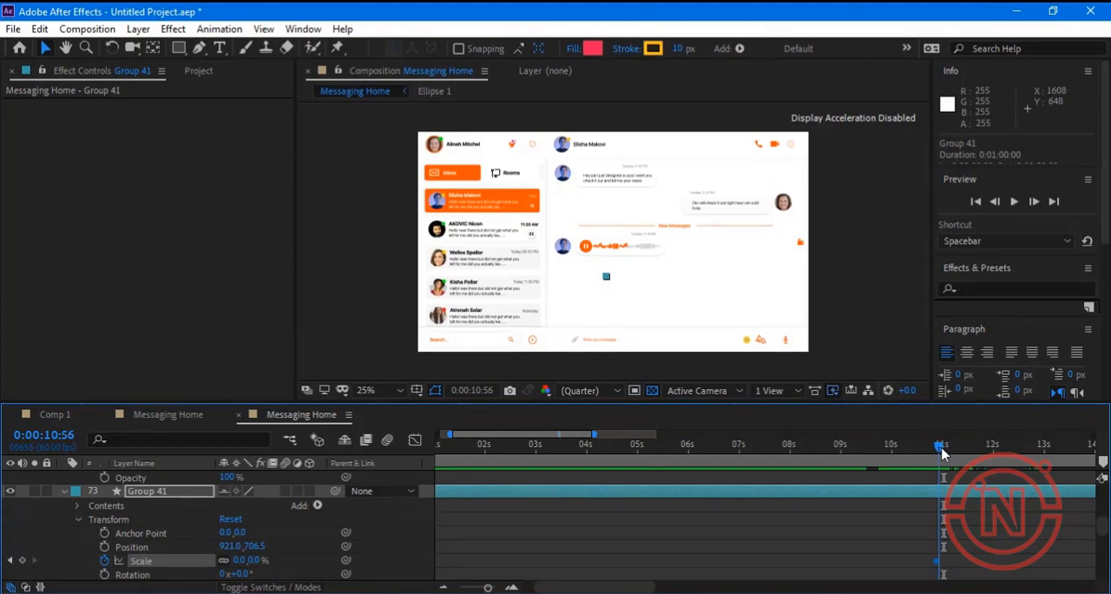
{"action": "left_click", "coordinate": [250, 561]}
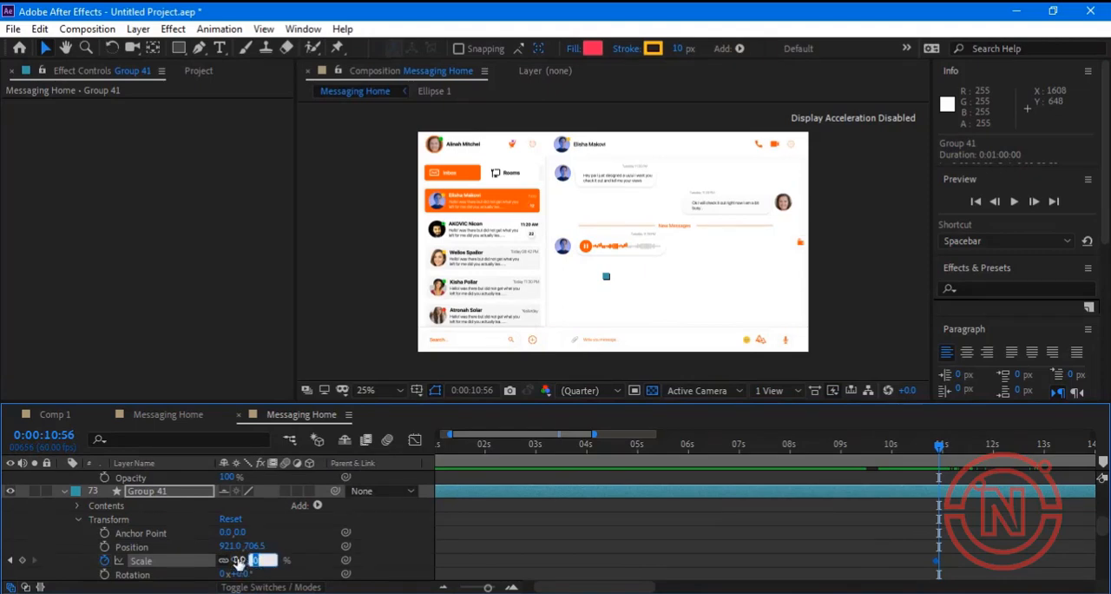
{"action": "left_click", "coordinate": [244, 557]}
{"action": "type", "text": "1"}
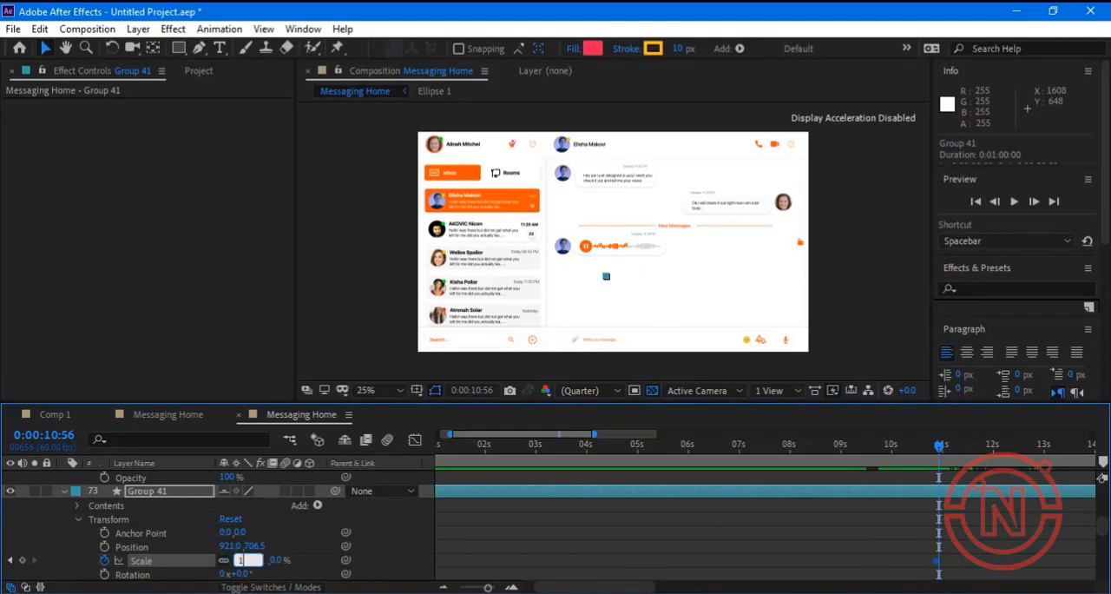
{"action": "type", "text": "00"}
{"action": "key", "text": "Return"}
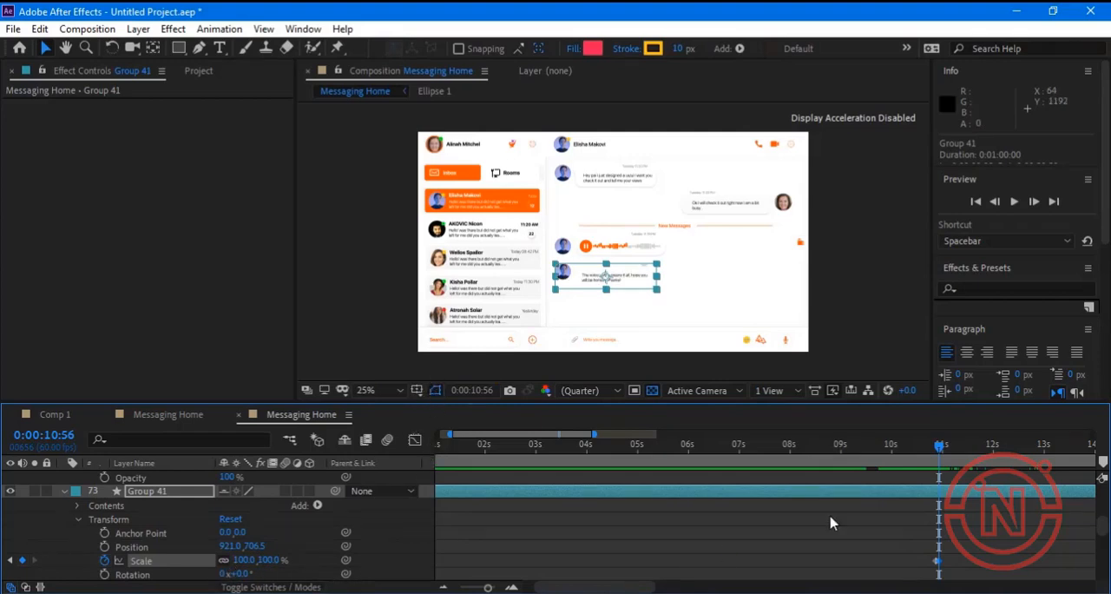
Collapse Group 41 and add a Scale keyframe of 0% to Group 44 at 0:00:13:01.
{"action": "left_click_drag", "start_coordinate": [940, 446], "coordinate": [1063, 452]}
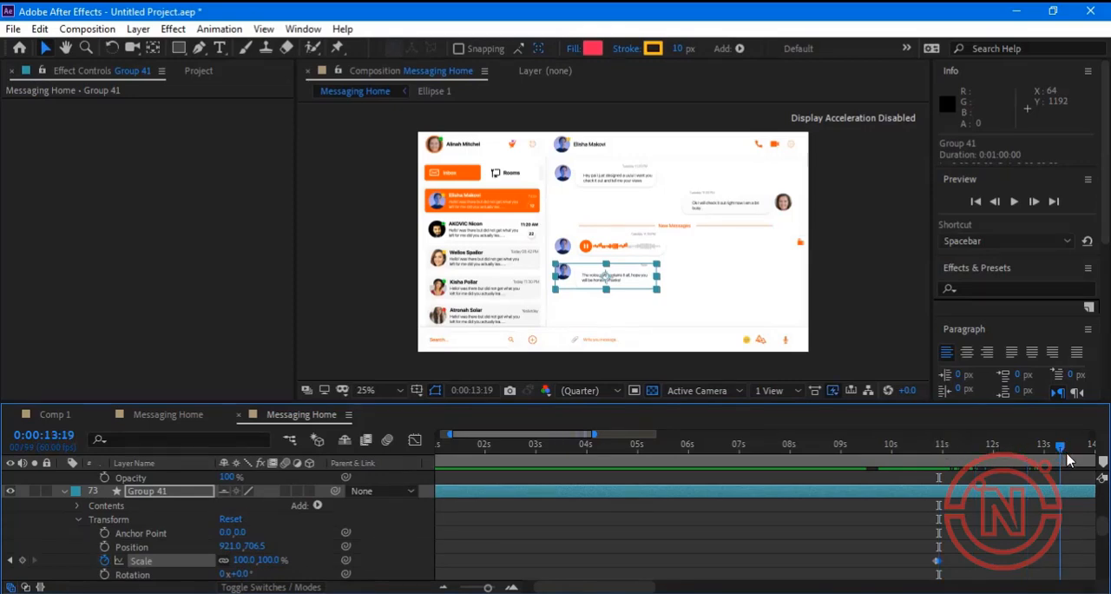
{"action": "left_click_drag", "start_coordinate": [1050, 456], "coordinate": [1048, 457]}
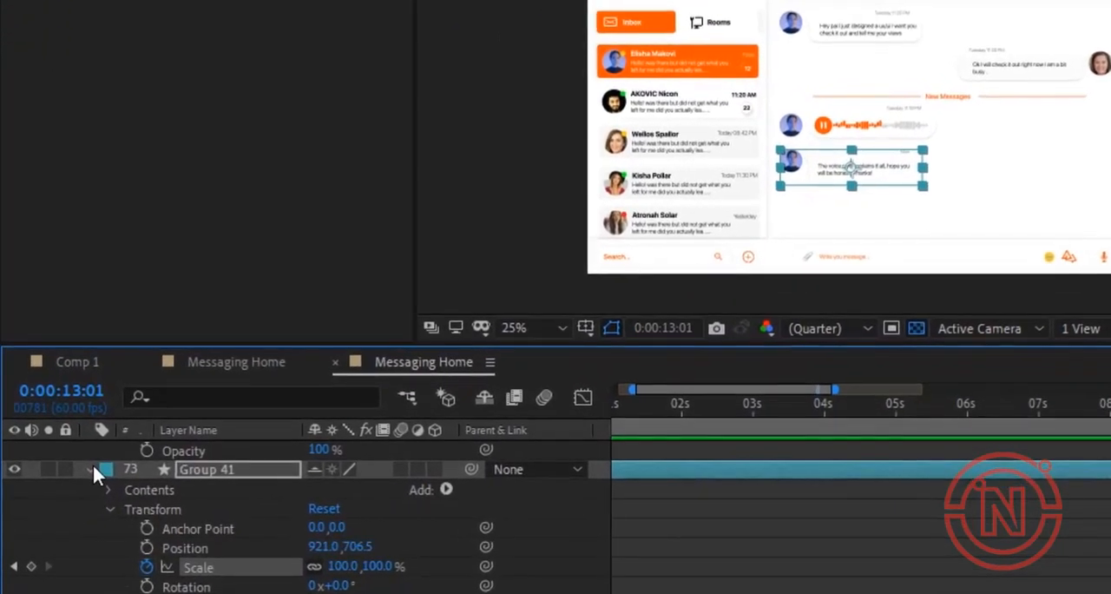
{"action": "left_click", "coordinate": [68, 491]}
{"action": "scroll", "coordinate": [211, 496], "scroll_direction": "up", "scroll_amount": 3}
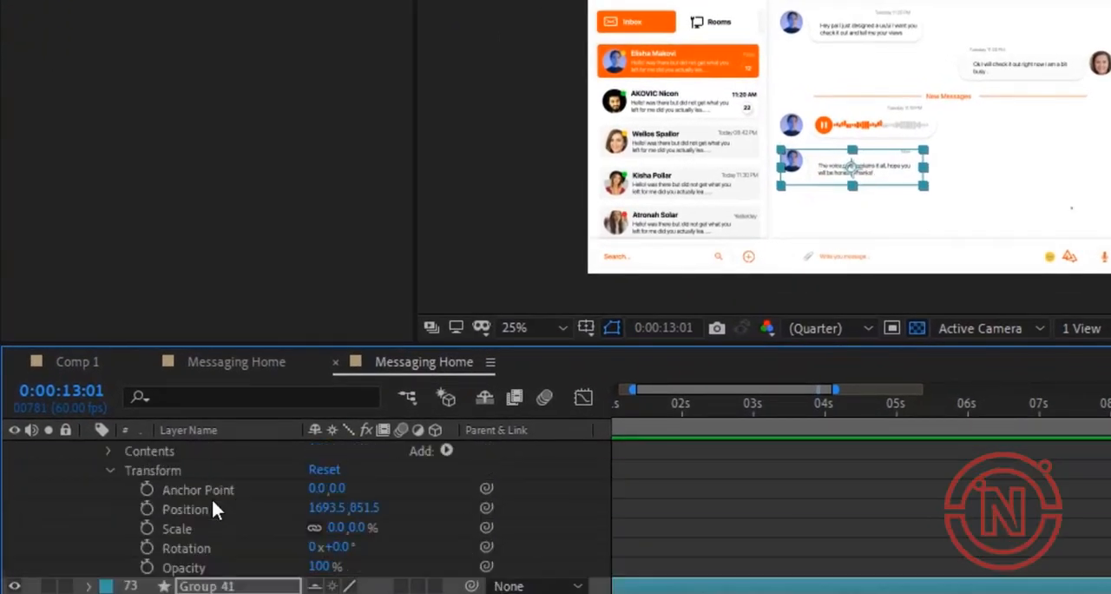
{"action": "scroll", "coordinate": [211, 496], "scroll_direction": "down", "scroll_amount": 1}
{"action": "scroll", "coordinate": [206, 526], "scroll_direction": "up", "scroll_amount": 3}
{"action": "left_click", "coordinate": [210, 488]}
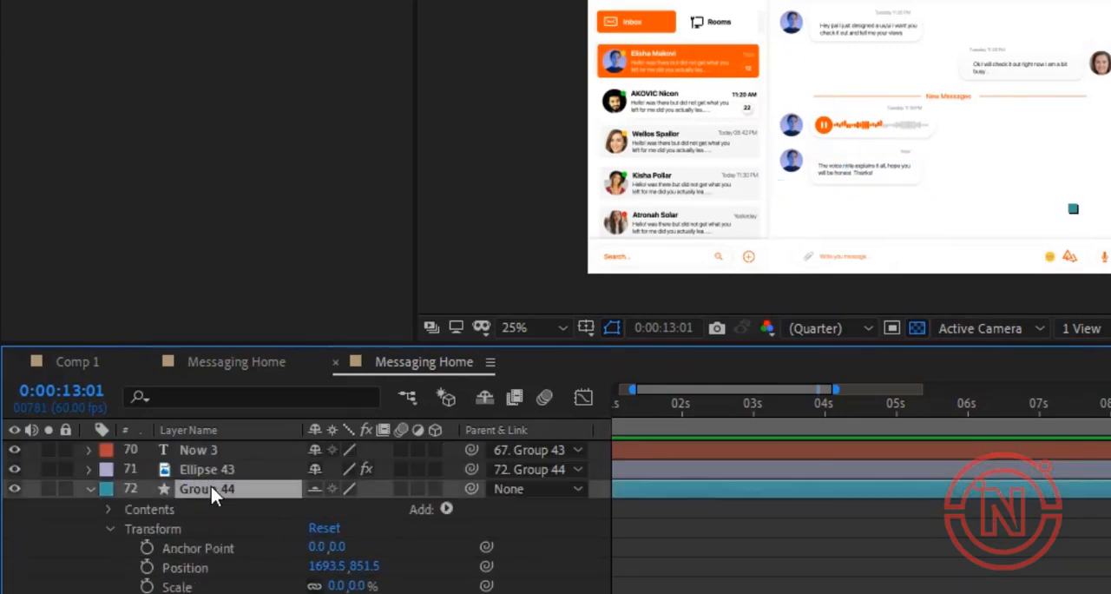
{"action": "left_click", "coordinate": [178, 587]}
{"action": "scroll", "coordinate": [928, 547], "scroll_direction": "down", "scroll_amount": 1}
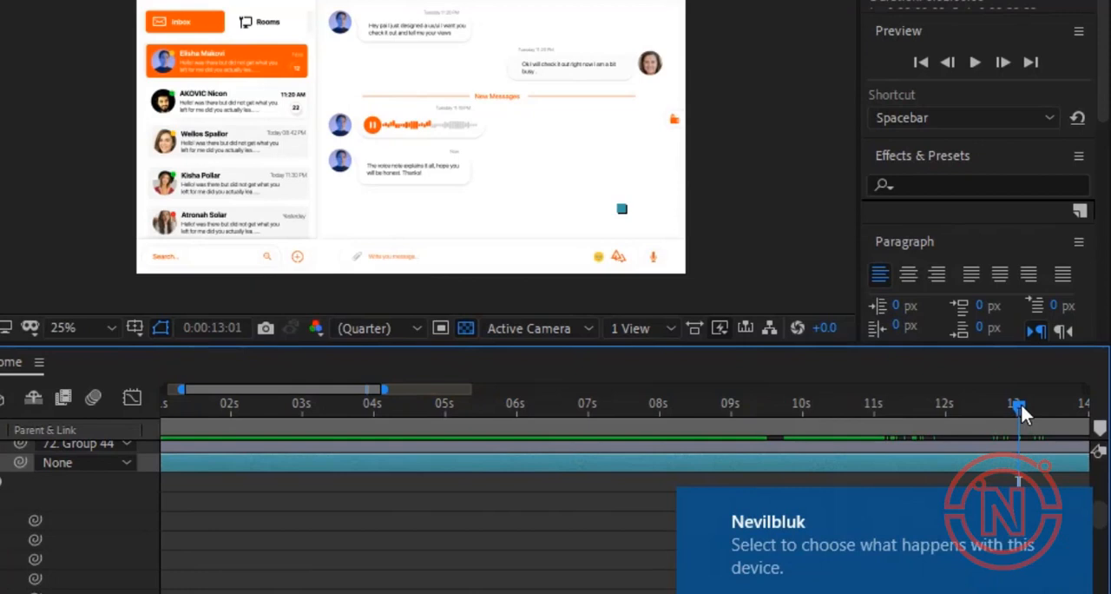
Keyframe Group 44's scale at 100% at 0:00:13:05.
{"action": "left_click_drag", "start_coordinate": [1022, 406], "coordinate": [1026, 552]}
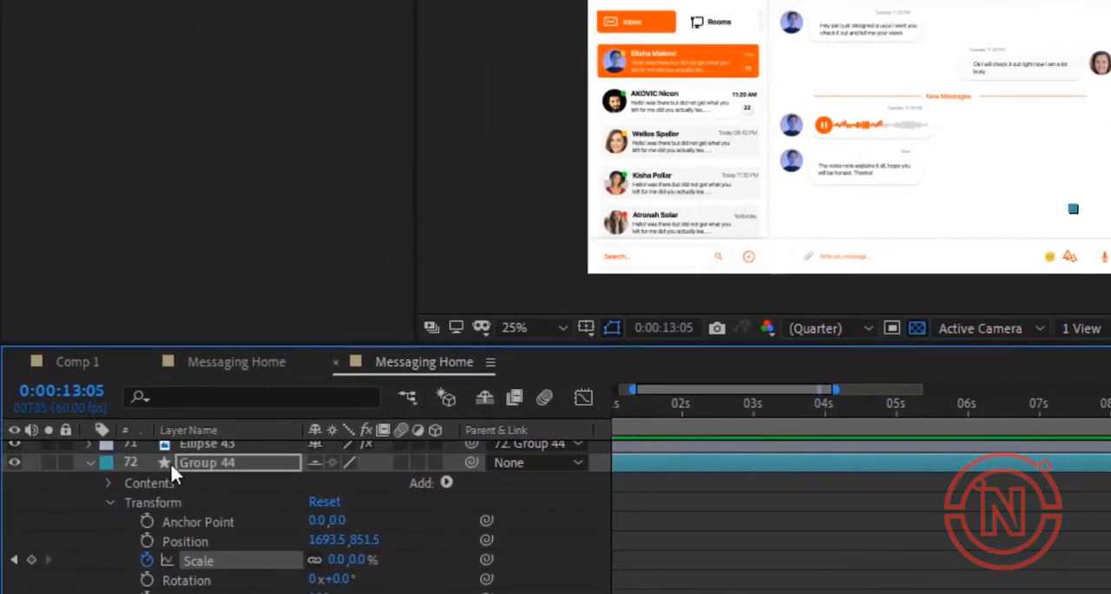
{"action": "left_click", "coordinate": [337, 559]}
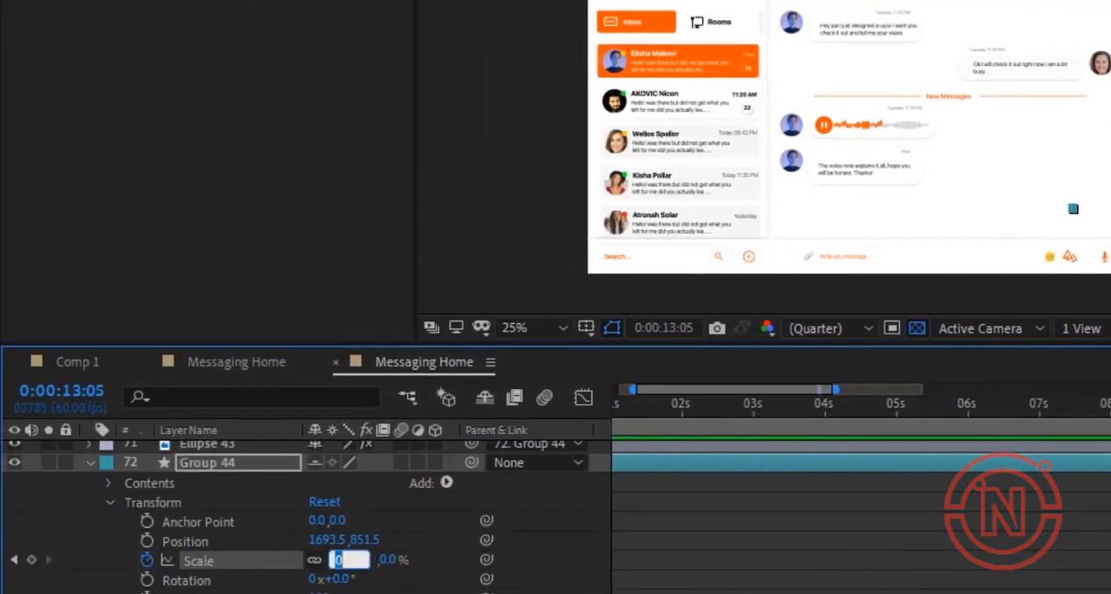
{"action": "type", "text": "100"}
{"action": "key", "text": "Return"}
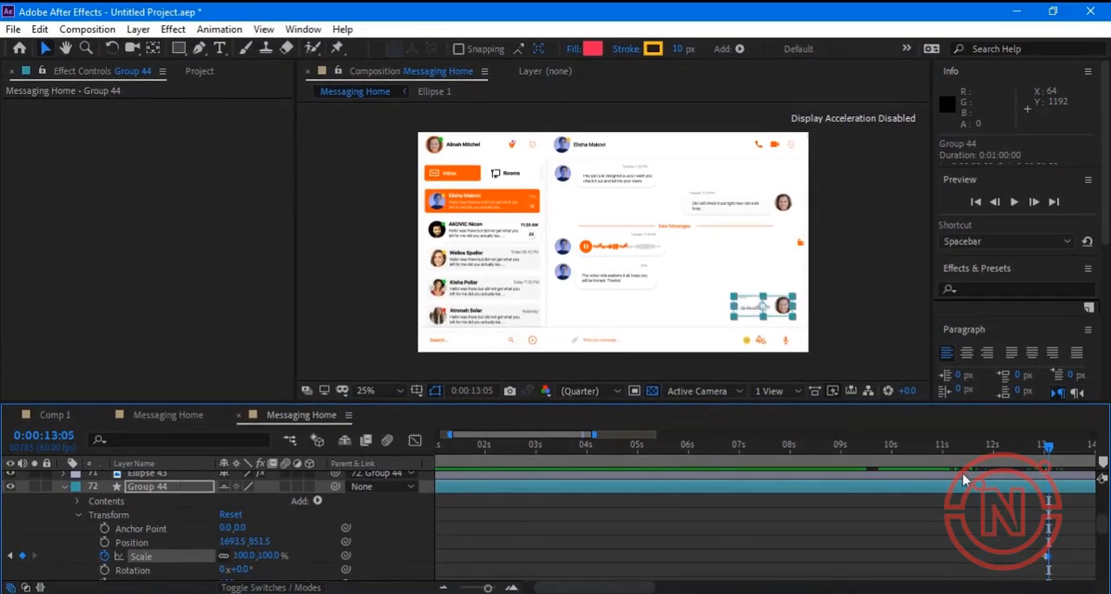
Preview the messaging animation from 0:00:00:10.
{"action": "left_click_drag", "start_coordinate": [905, 445], "coordinate": [357, 500]}
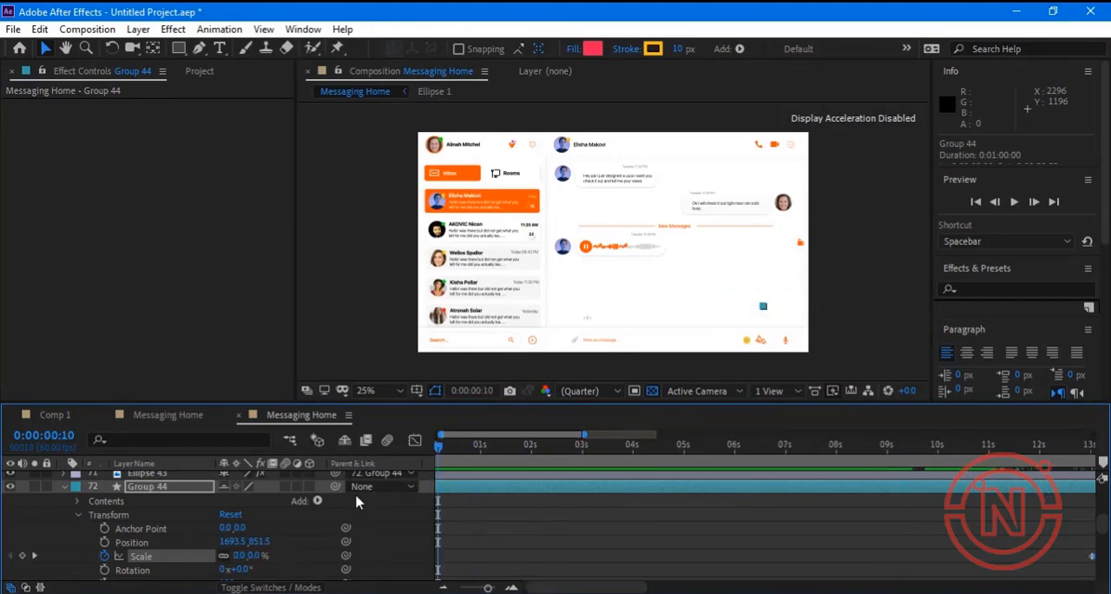
{"action": "key", "text": "space"}
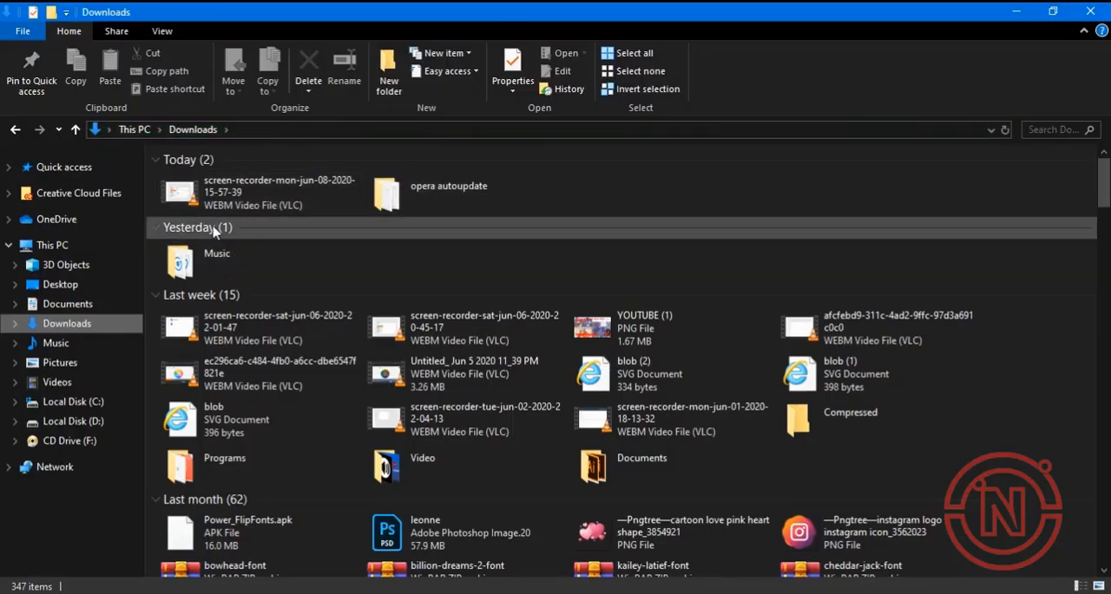
Bring WhatsApp Sound Original Message.mp3 from the Downloads Music folder into After Effects as the top layer of the Messaging Home composition.
{"action": "left_click", "coordinate": [206, 252]}
{"action": "double_click", "coordinate": [206, 252]}
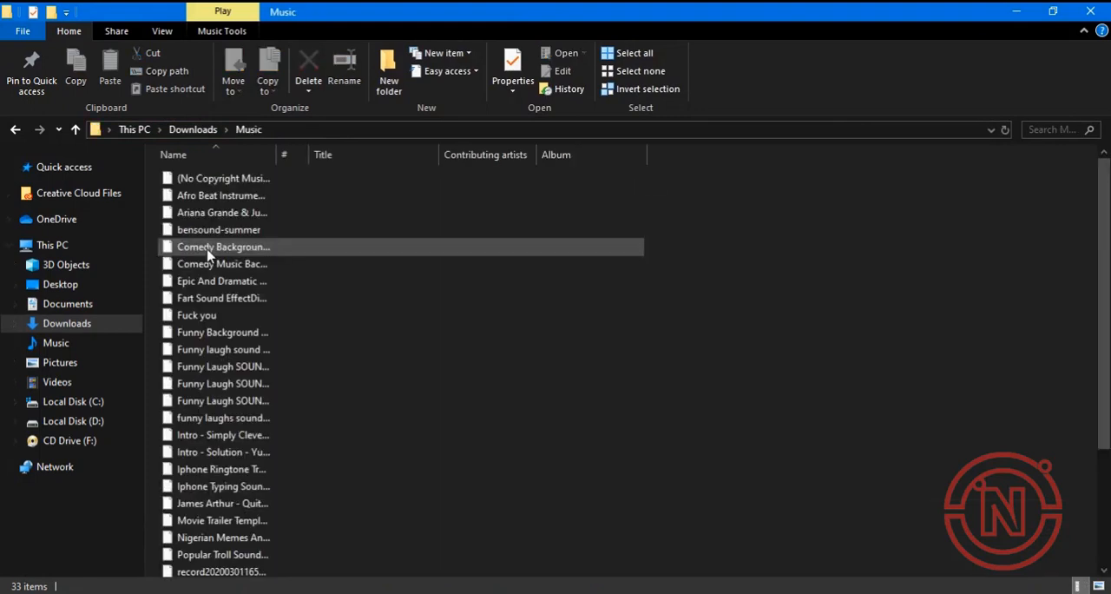
{"action": "scroll", "coordinate": [223, 486], "scroll_direction": "down", "scroll_amount": 3}
{"action": "left_click", "coordinate": [219, 532]}
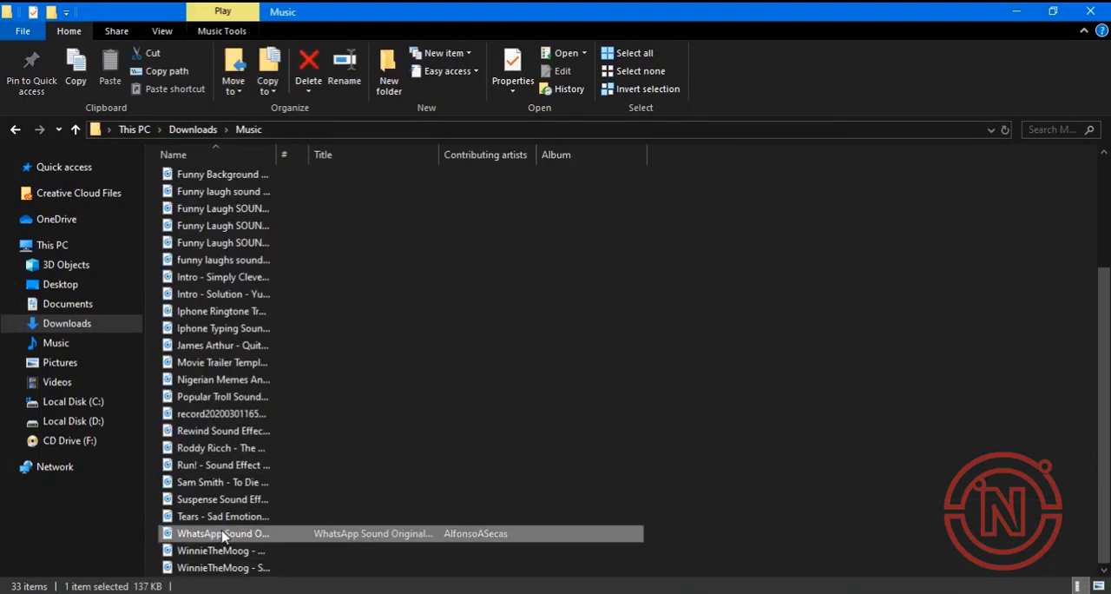
{"action": "left_click_drag", "start_coordinate": [218, 532], "coordinate": [592, 593]}
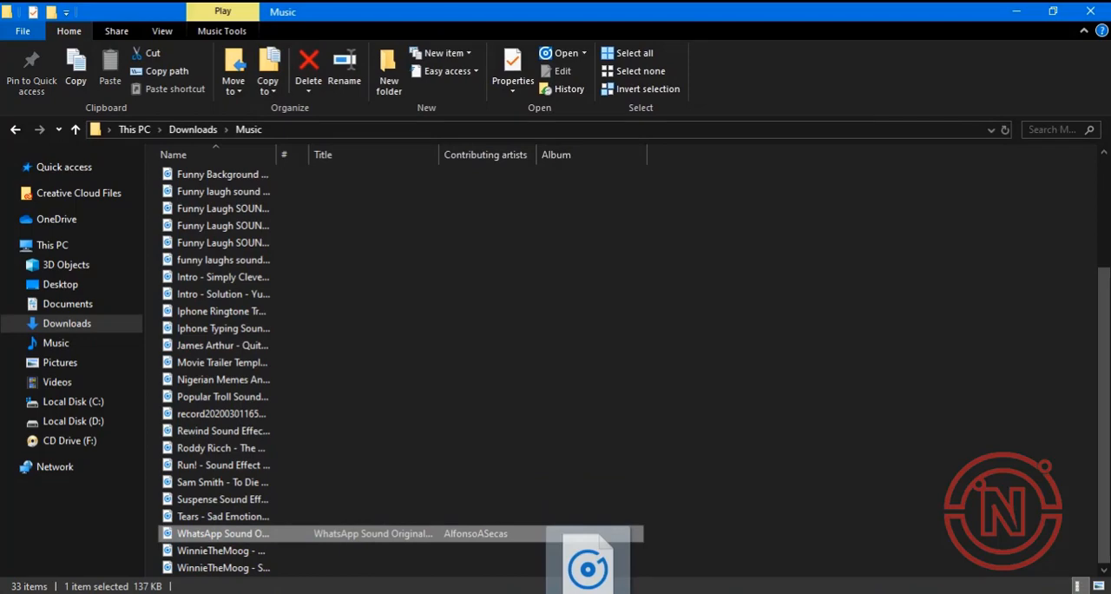
{"action": "left_click_drag", "start_coordinate": [592, 593], "coordinate": [133, 493]}
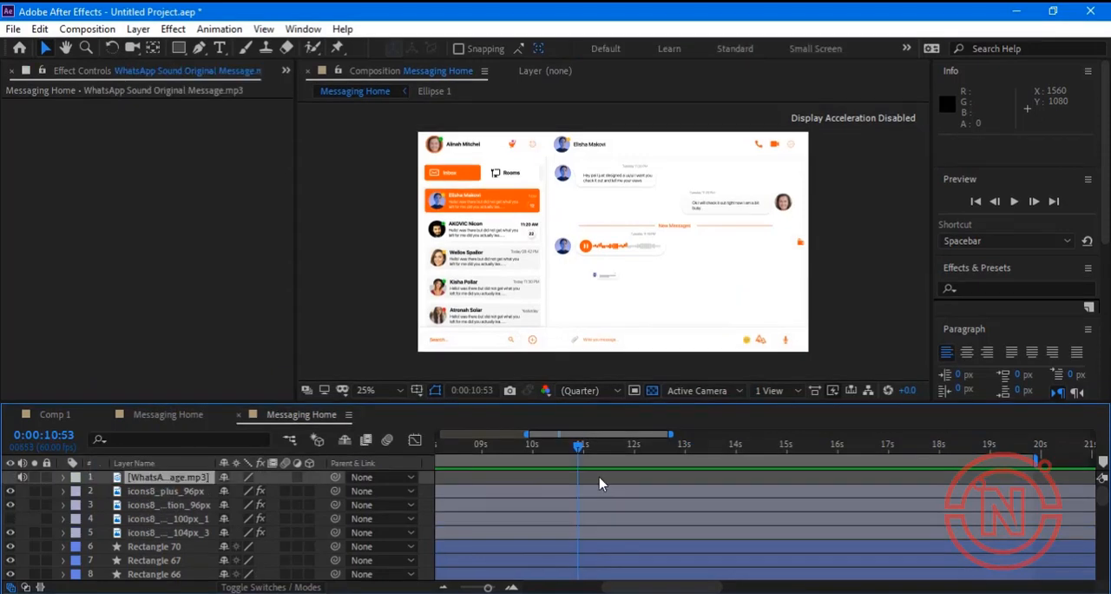
Move the WhatsApp sound layer to start at 0:00:10:35 and preview the composition from 0:00:07:28.
{"action": "left_click_drag", "start_coordinate": [588, 588], "coordinate": [515, 588]}
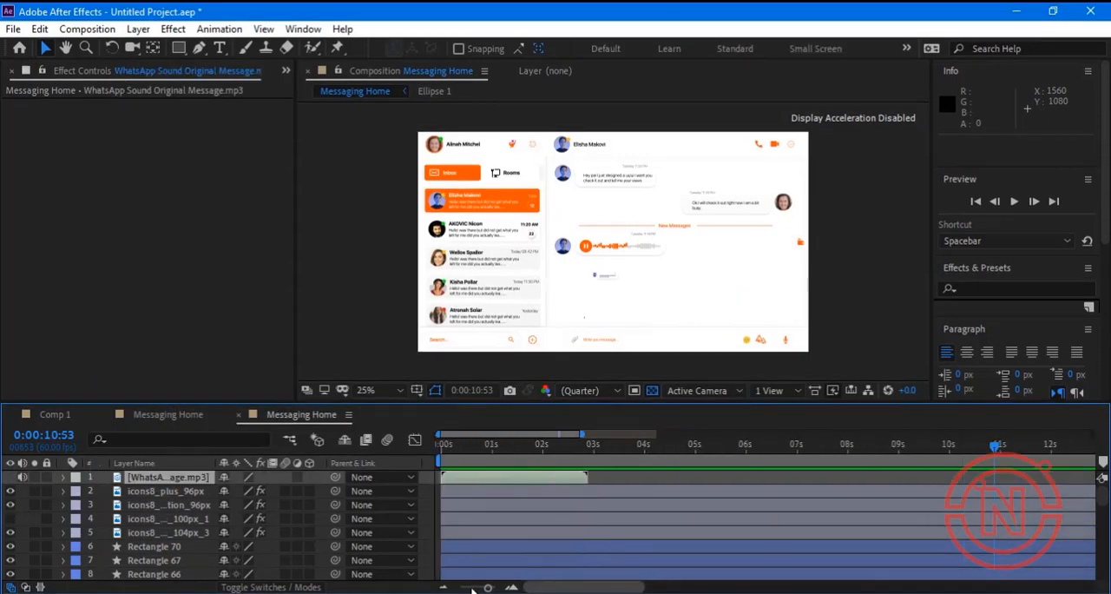
{"action": "left_click_drag", "start_coordinate": [495, 483], "coordinate": [1033, 487]}
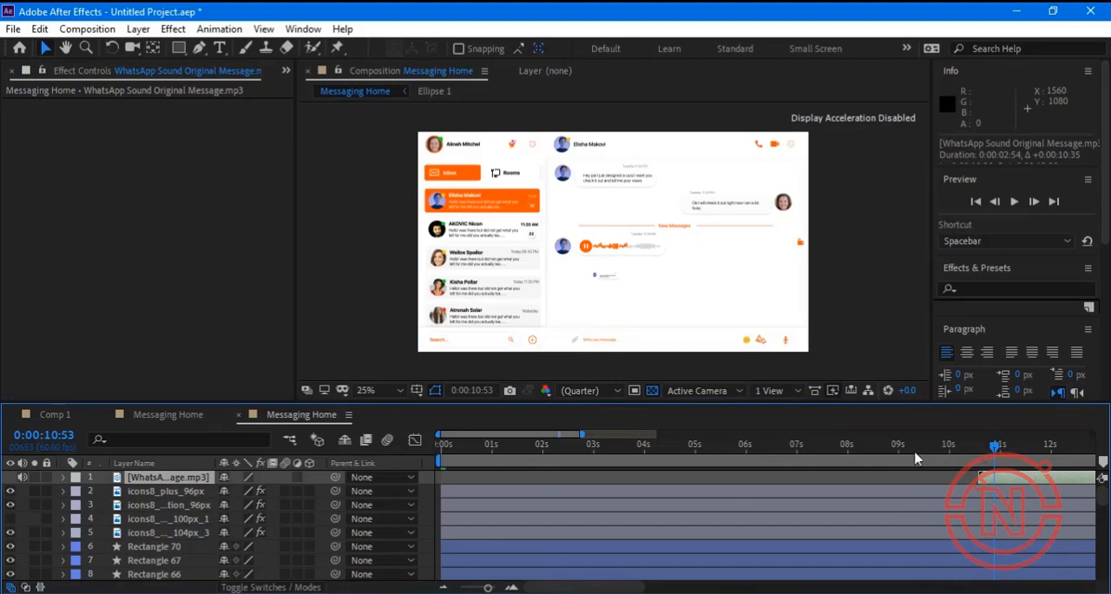
{"action": "left_click_drag", "start_coordinate": [916, 458], "coordinate": [820, 465]}
{"action": "left_click", "coordinate": [1014, 201]}
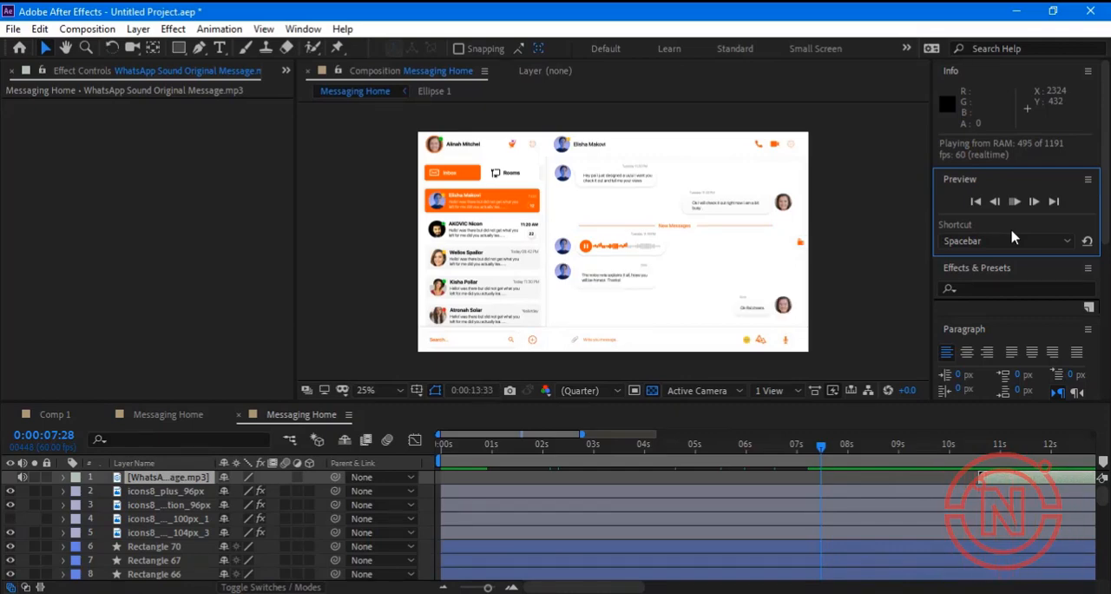
Export the Messaging Home composition by adding it to the Adobe Media Encoder queue.
{"action": "left_click", "coordinate": [13, 31]}
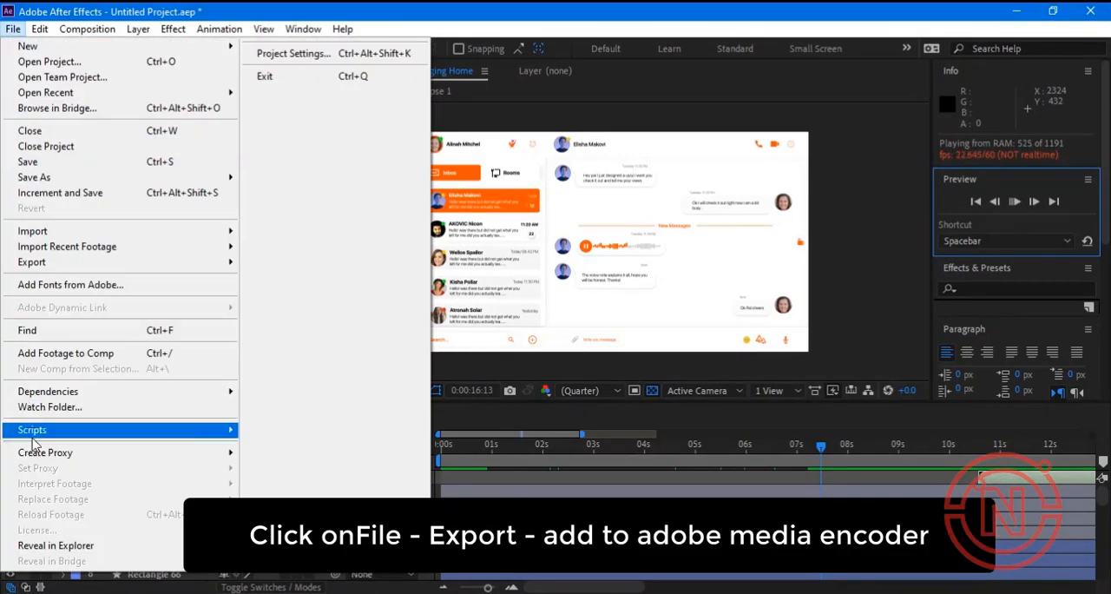
{"action": "mouse_move", "coordinate": [156, 262]}
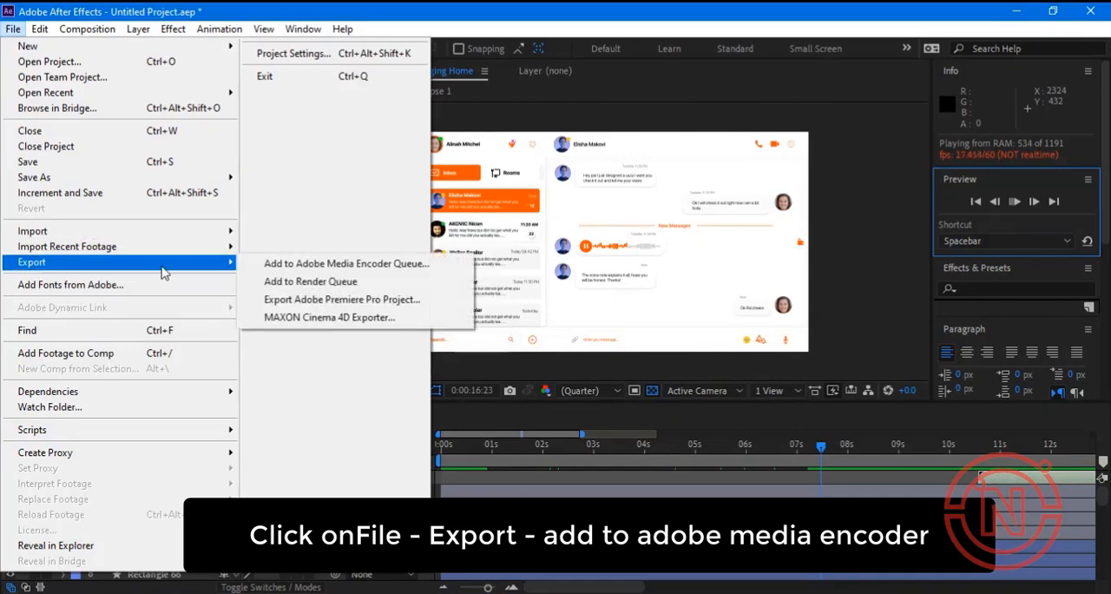
{"action": "left_click", "coordinate": [361, 269]}
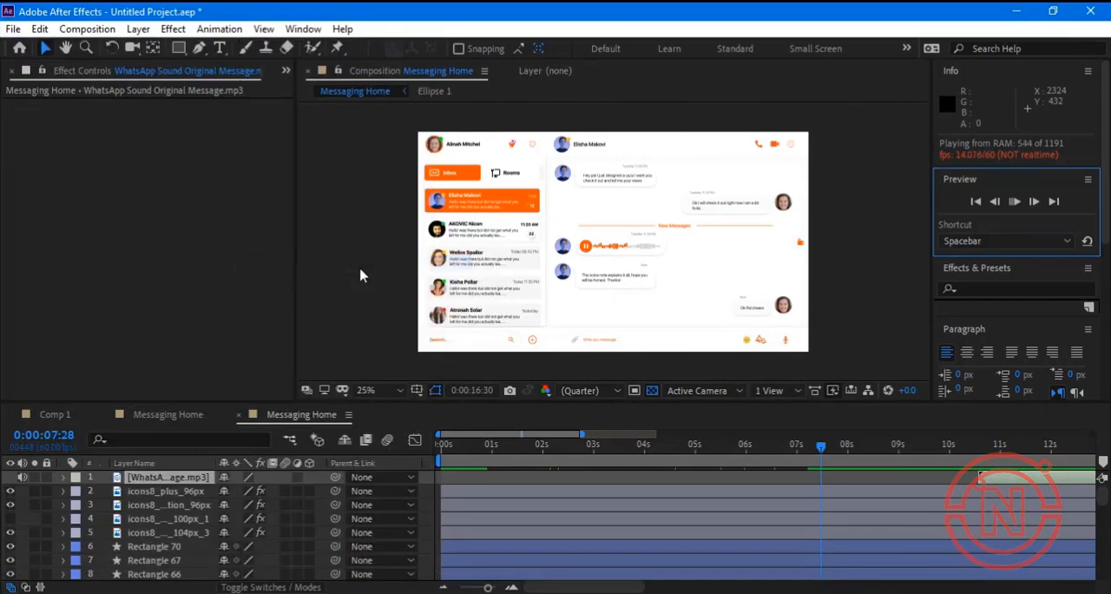